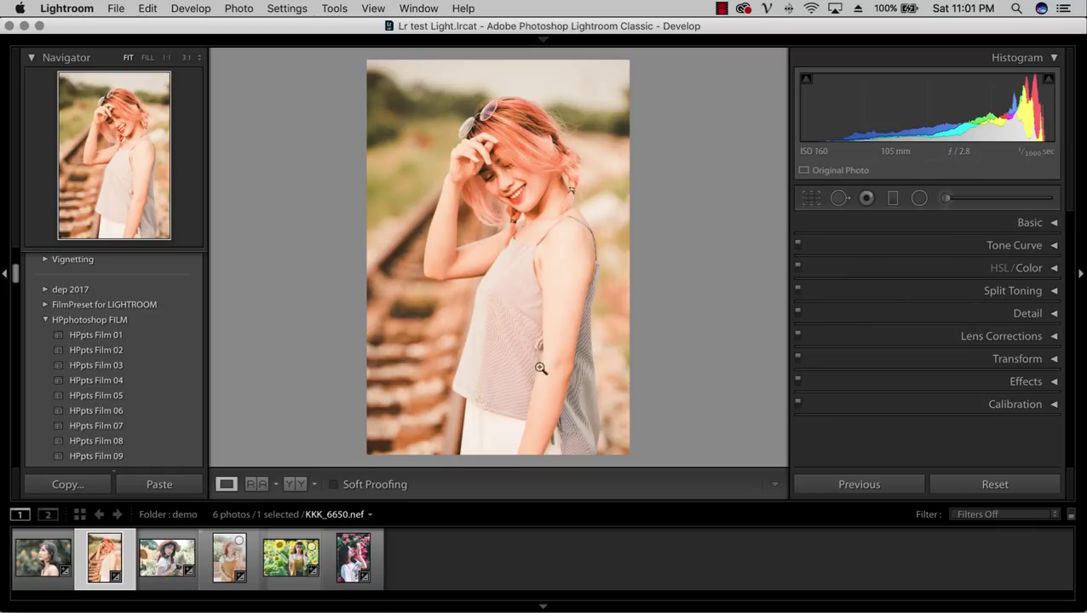
- Collapse the HPphotoshop FILM preset folder so all installed preset folders are listed
left_click(46, 321)
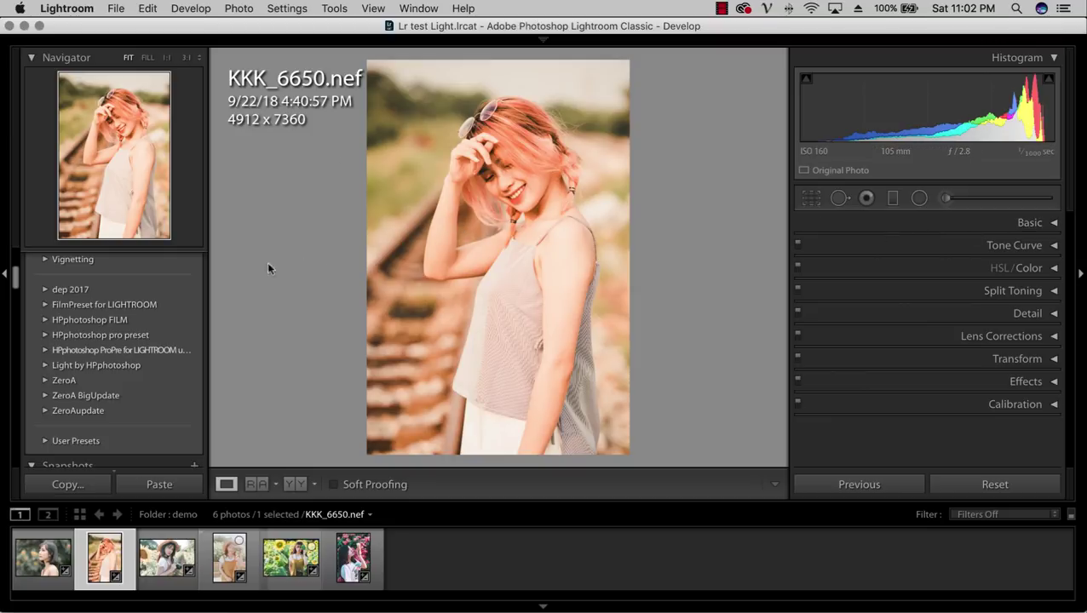
- Show the Basic panel values and apply the HPpts Film 01 preset to KKK_6650.nef
left_click(1029, 222)
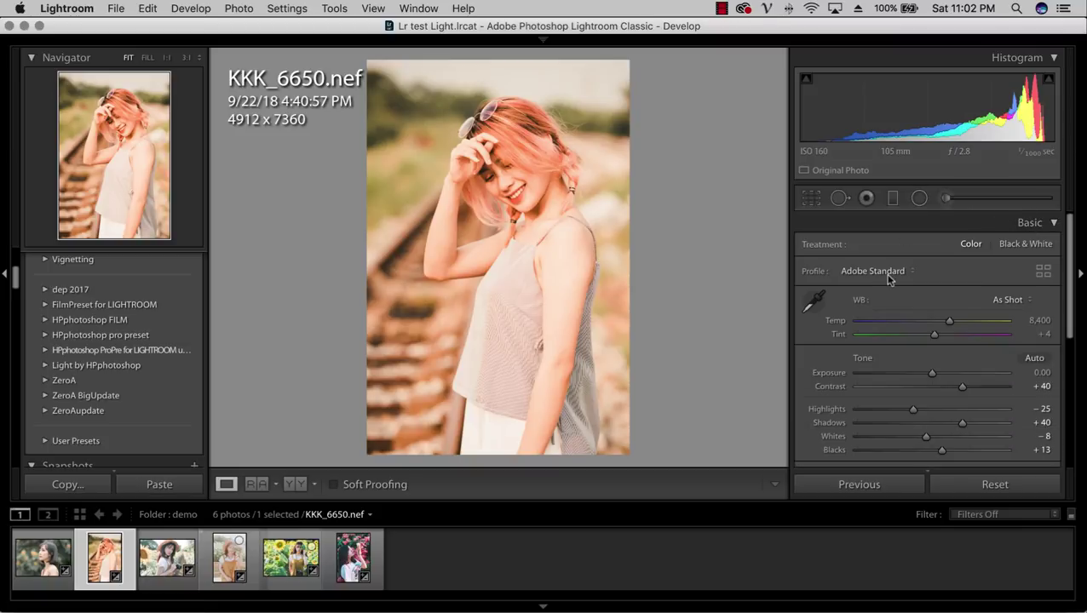
scroll(889, 279, "down", 1)
scroll(889, 280, "down", 1)
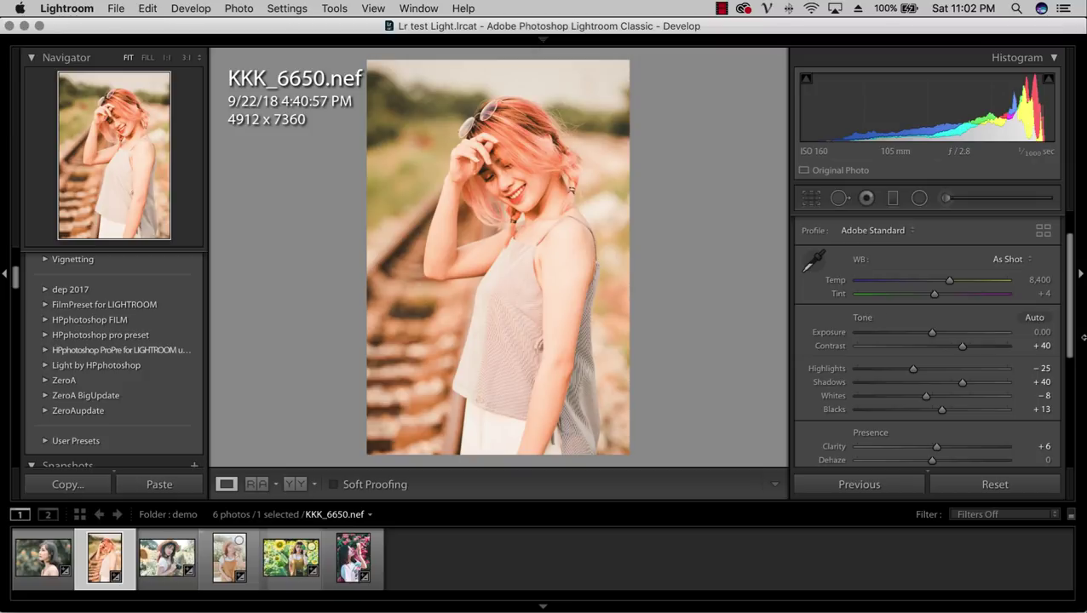
scroll(1071, 332, "down", 2)
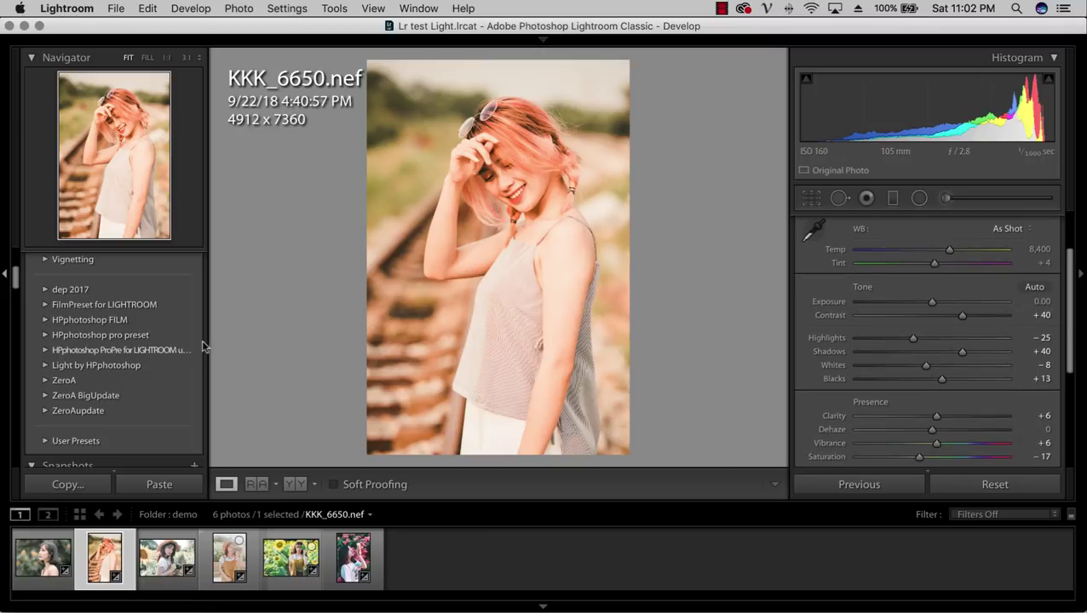
left_click(46, 321)
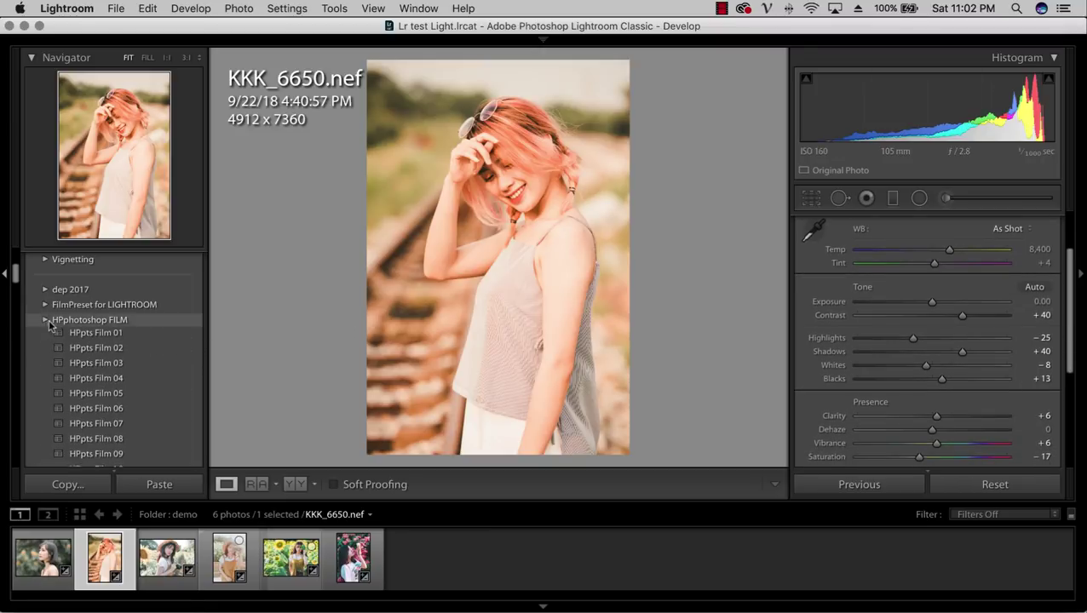
left_click(95, 335)
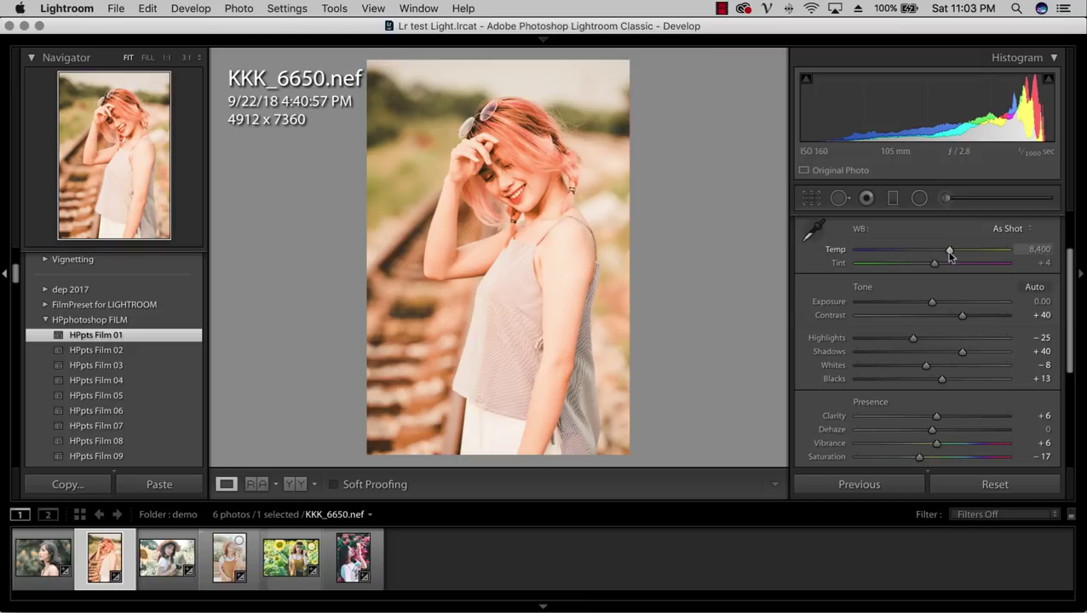
- Cool Temp to 5,526, compare Before/After, and lift Exposure to +0.10
left_click_drag(948, 252, 909, 259)
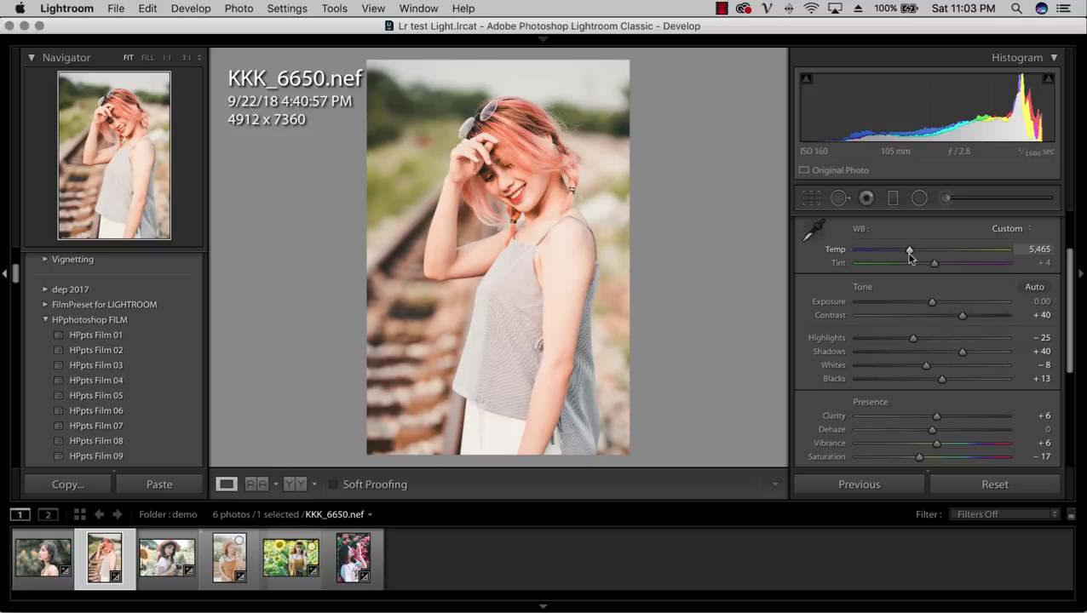
left_click_drag(908, 253, 910, 253)
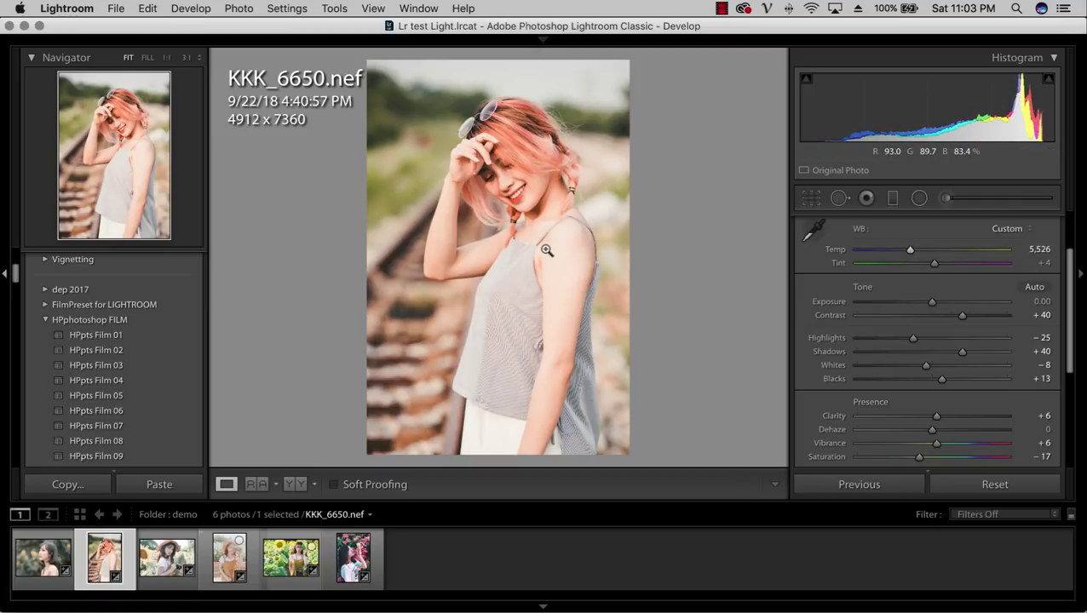
key("backslash")
key("backslash")
key("backslash")
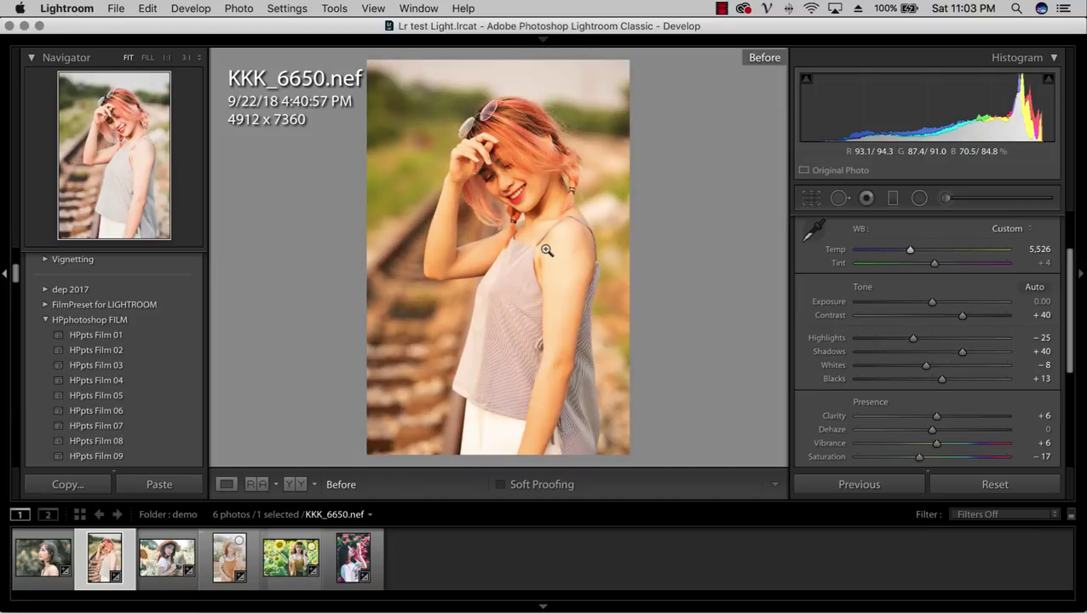
key("backslash")
key("backslash")
key("backslash")
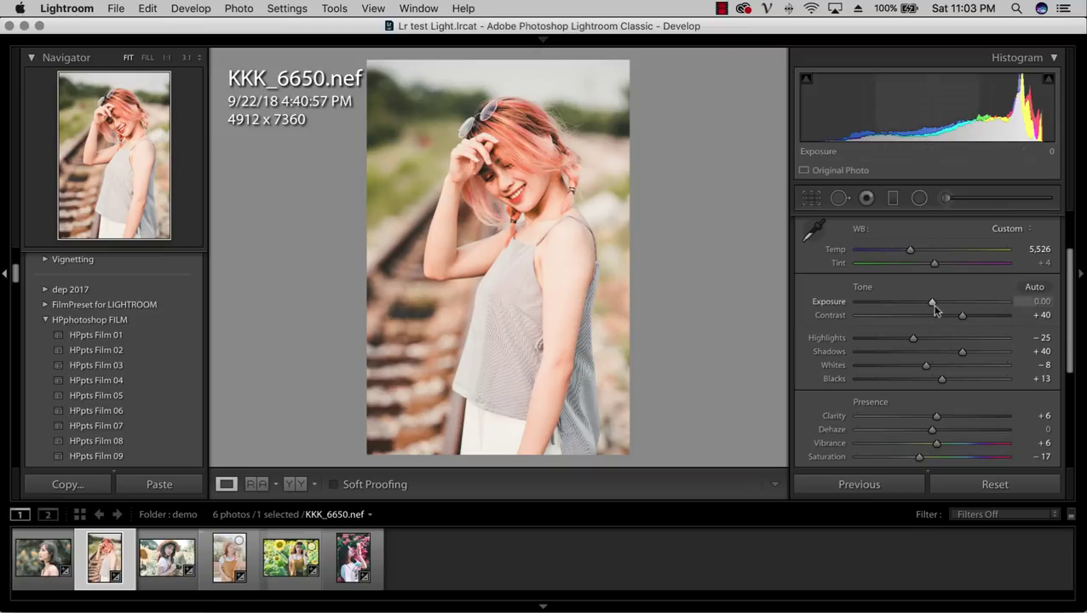
left_click_drag(932, 302, 933, 305)
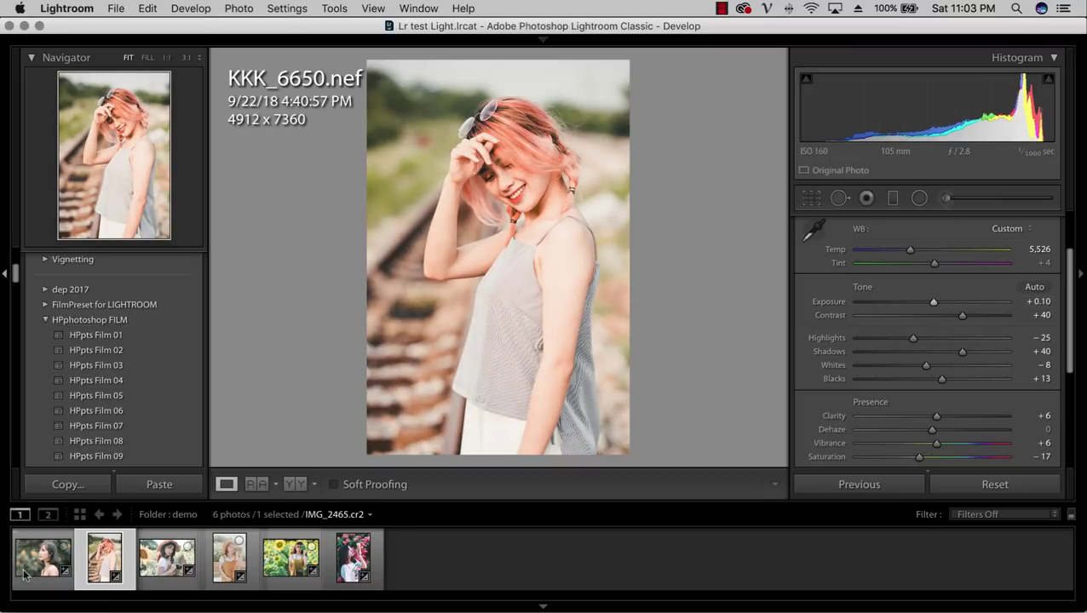
- On IMG_2465.cr2 apply HPpts Film 04 with Exposure +0.35, Shadows +50, Highlights −96, Clarity +3
left_click(25, 574)
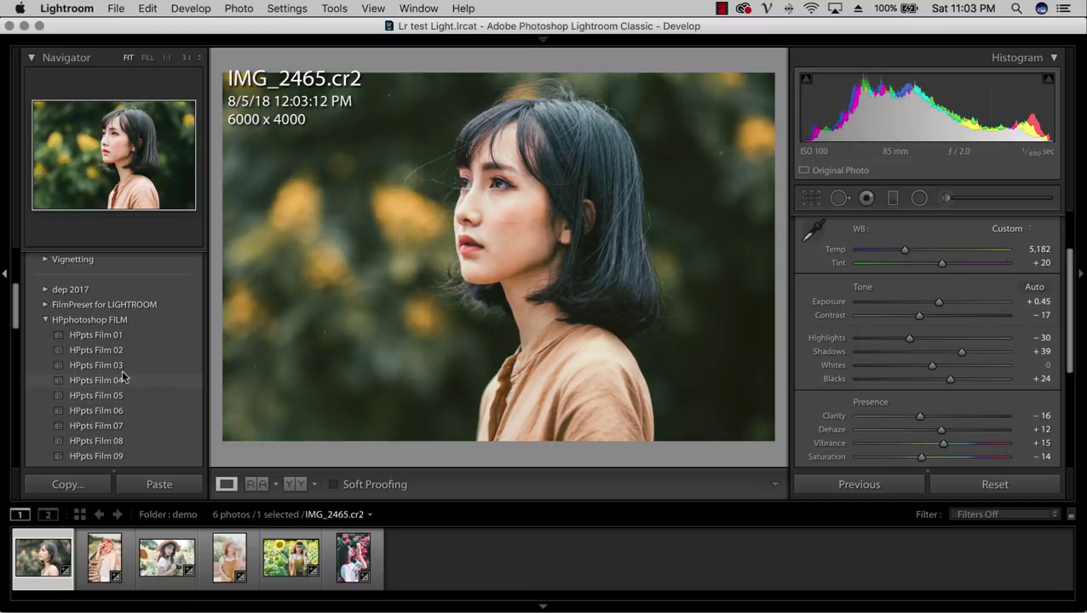
left_click(123, 380)
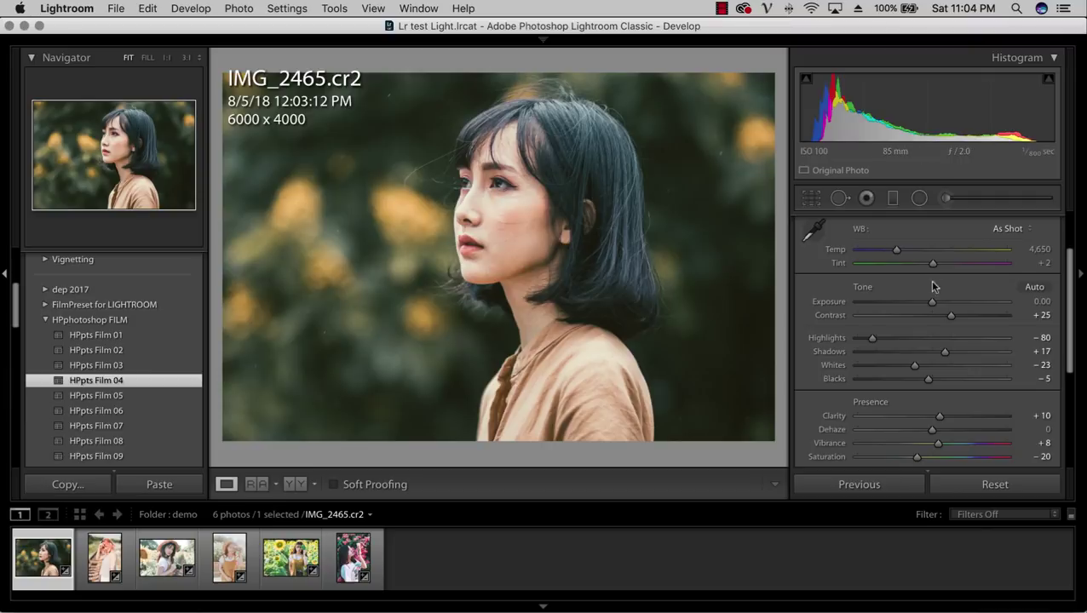
left_click_drag(932, 302, 937, 303)
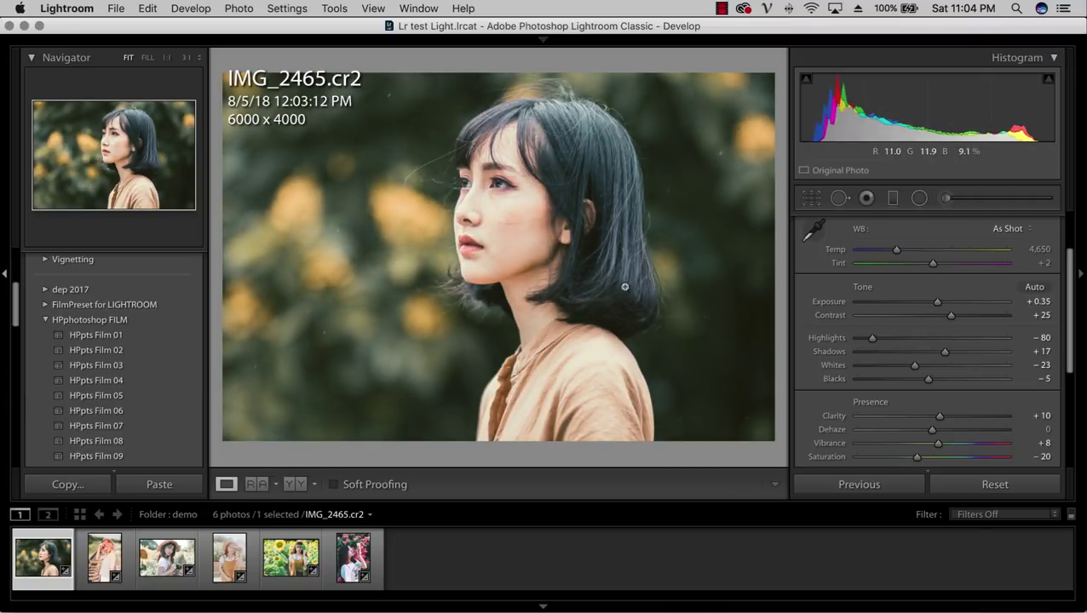
left_click_drag(945, 351, 971, 354)
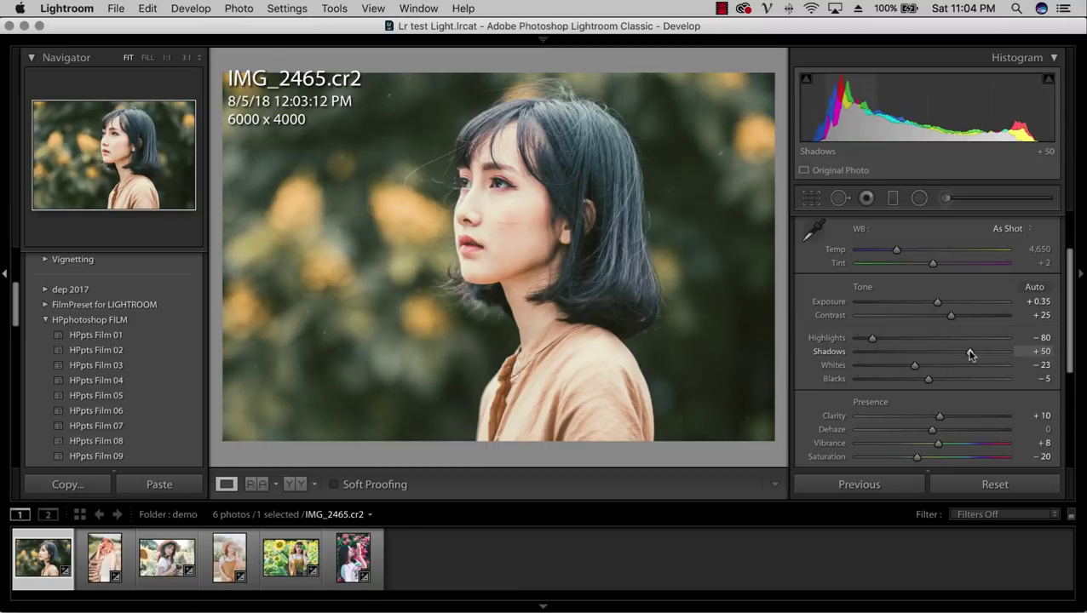
left_click_drag(862, 344, 859, 340)
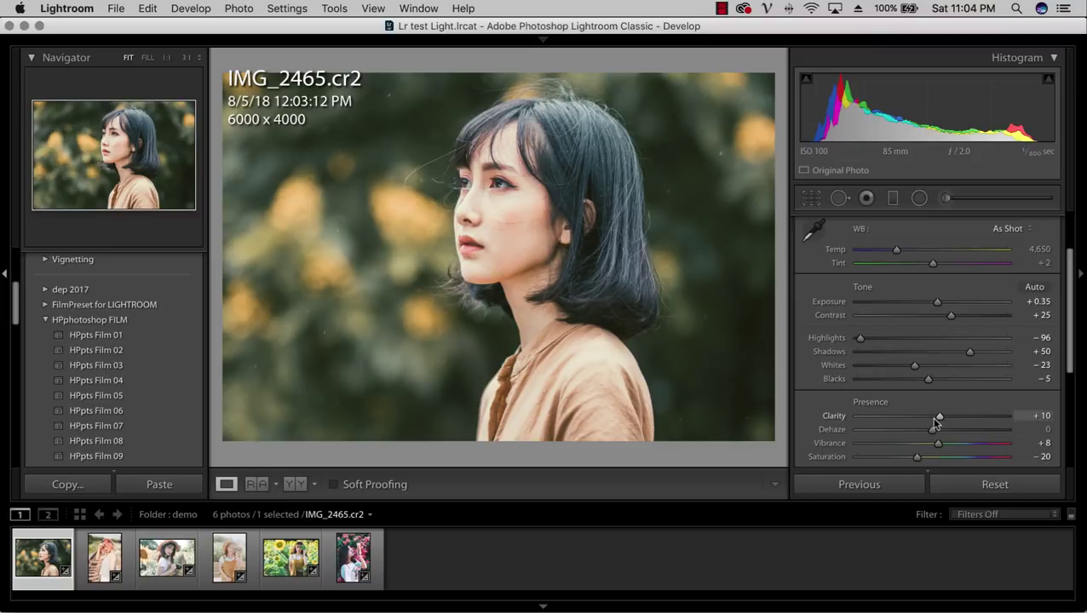
left_click_drag(938, 417, 935, 420)
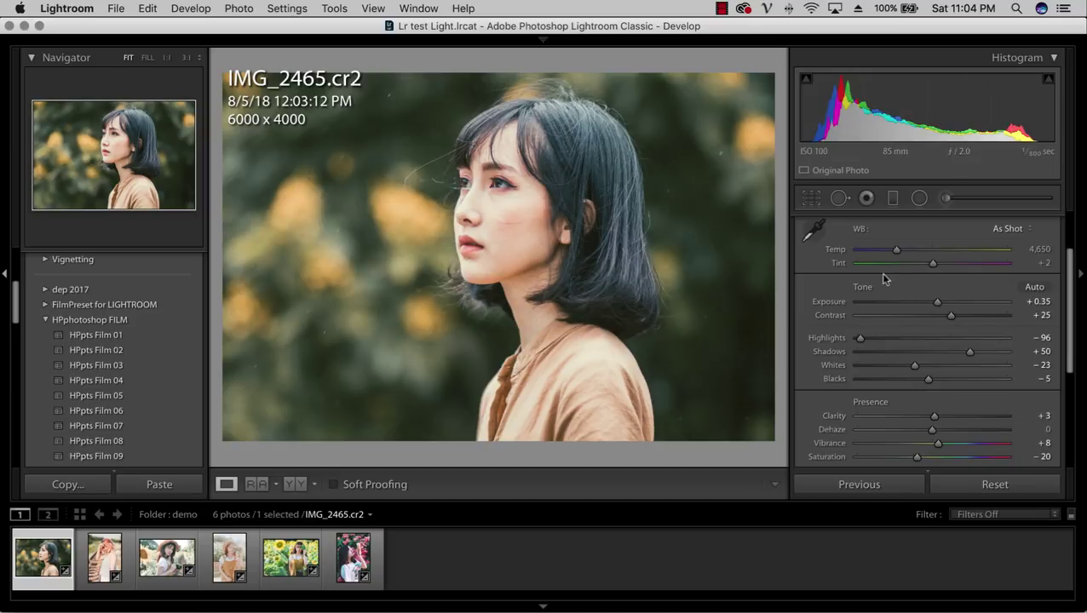
scroll(1007, 283, "up", 2)
scroll(1018, 273, "up", 2)
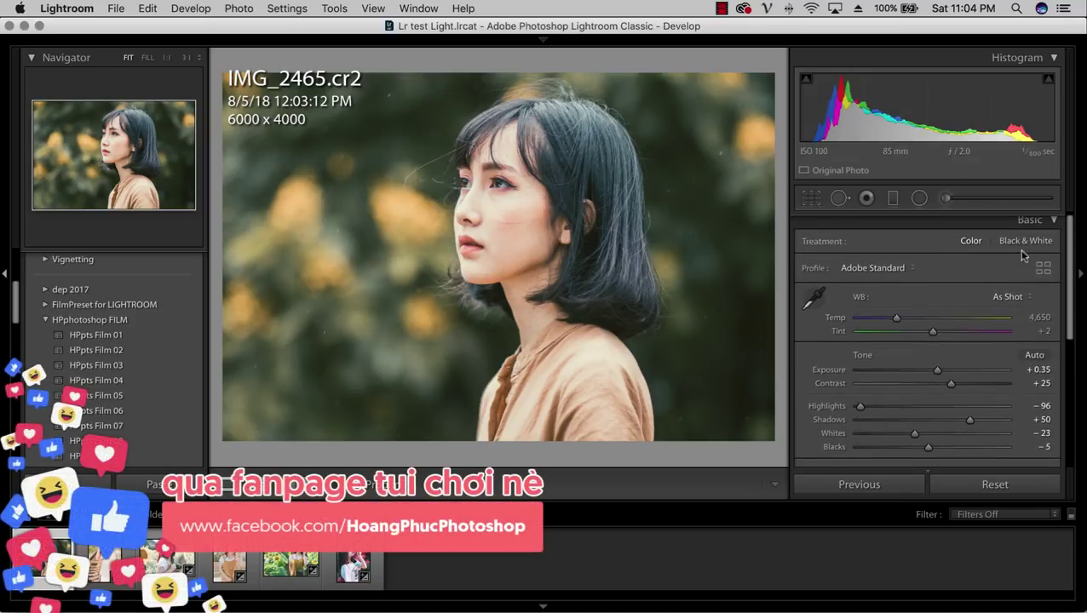
- In Detail, set sharpening Masking 98, Amount 50 and Luminance noise reduction 16
left_click(1026, 223)
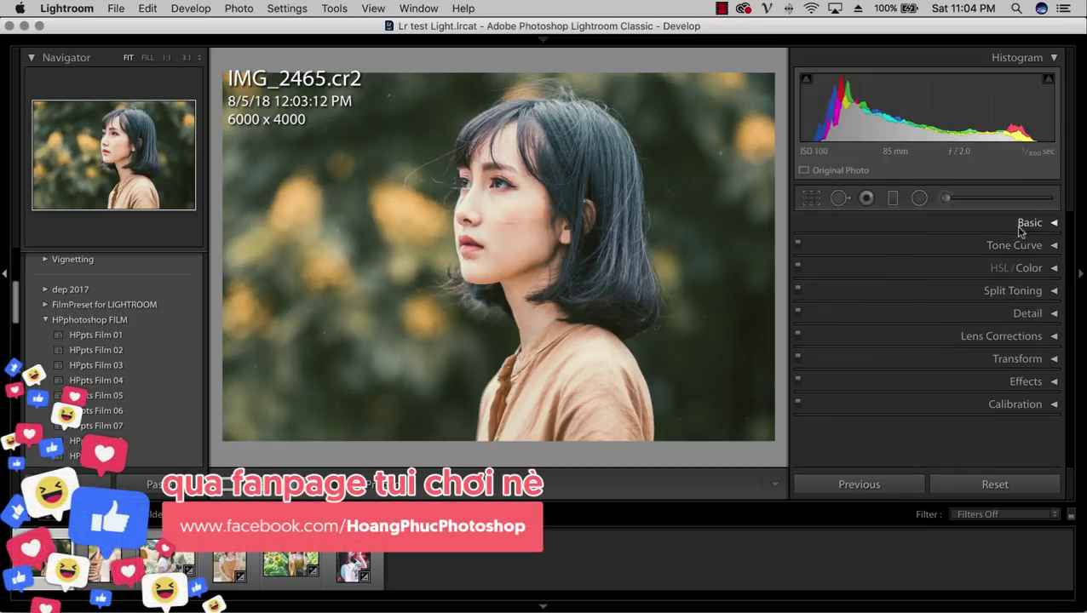
left_click(1034, 314)
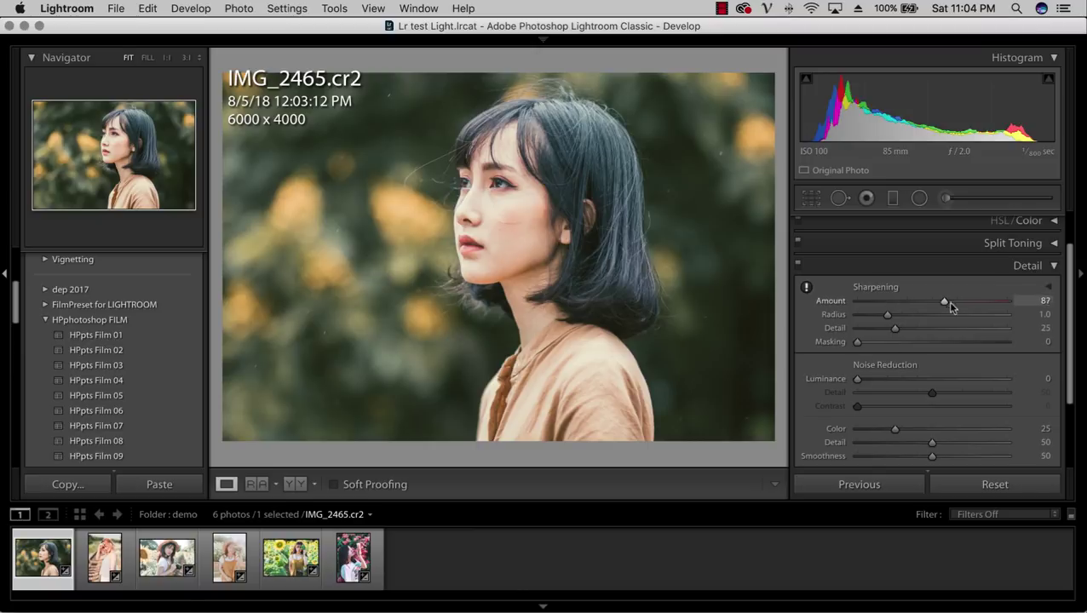
left_click(1002, 344, "alt")
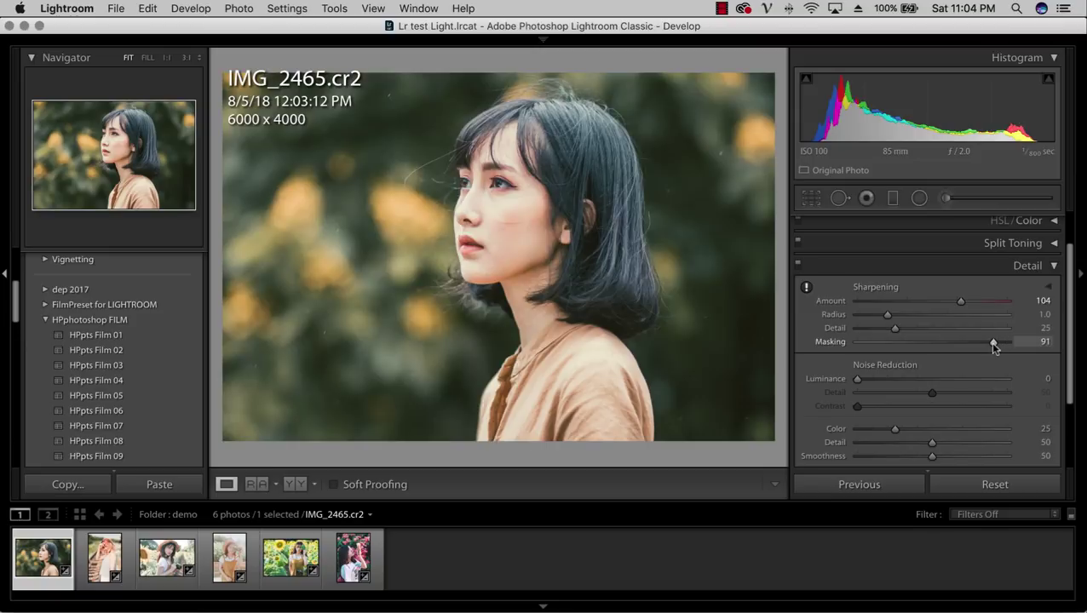
left_click_drag(1002, 345, 831, 347)
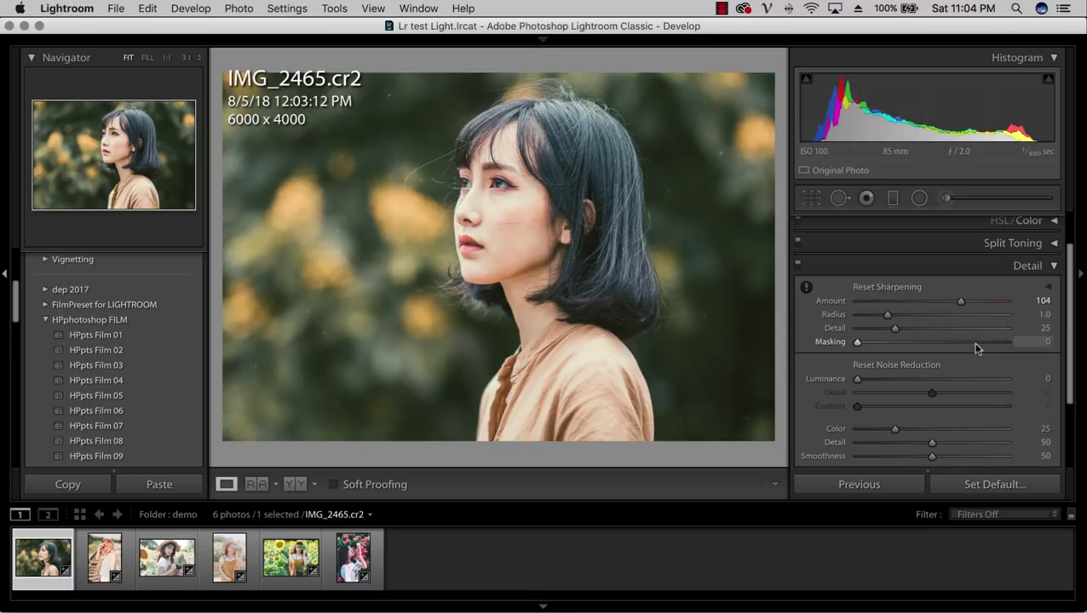
left_click_drag(977, 348, 1005, 343, "alt")
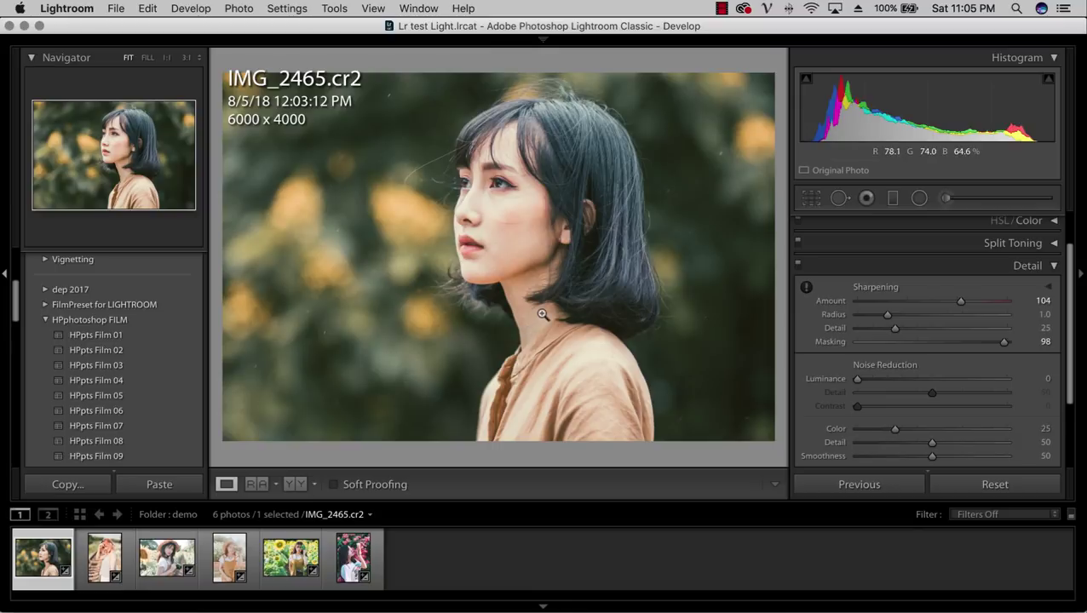
left_click_drag(961, 301, 906, 305)
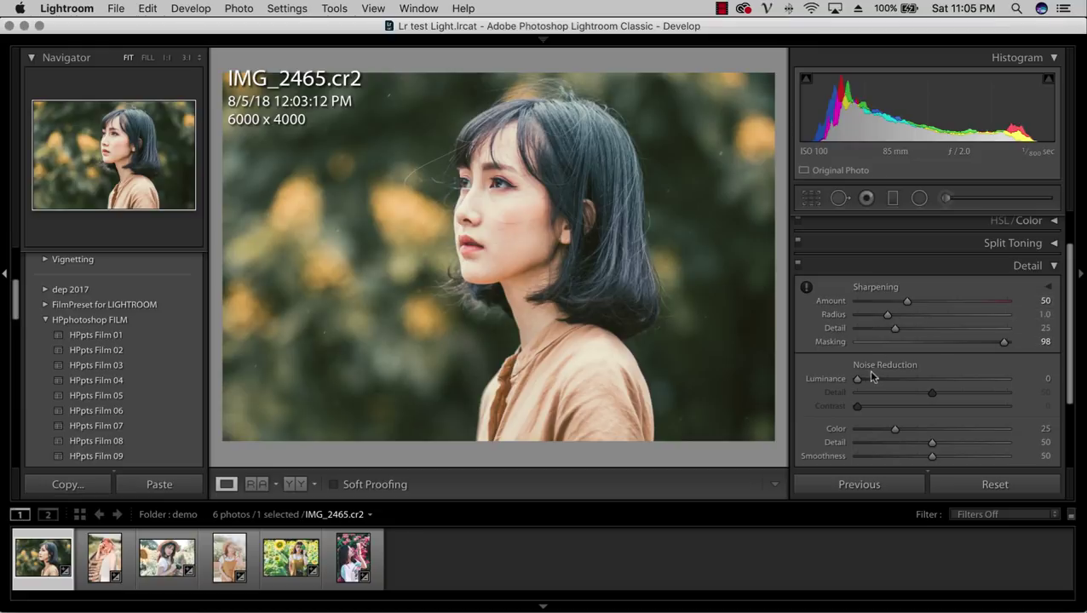
left_click_drag(871, 378, 880, 380)
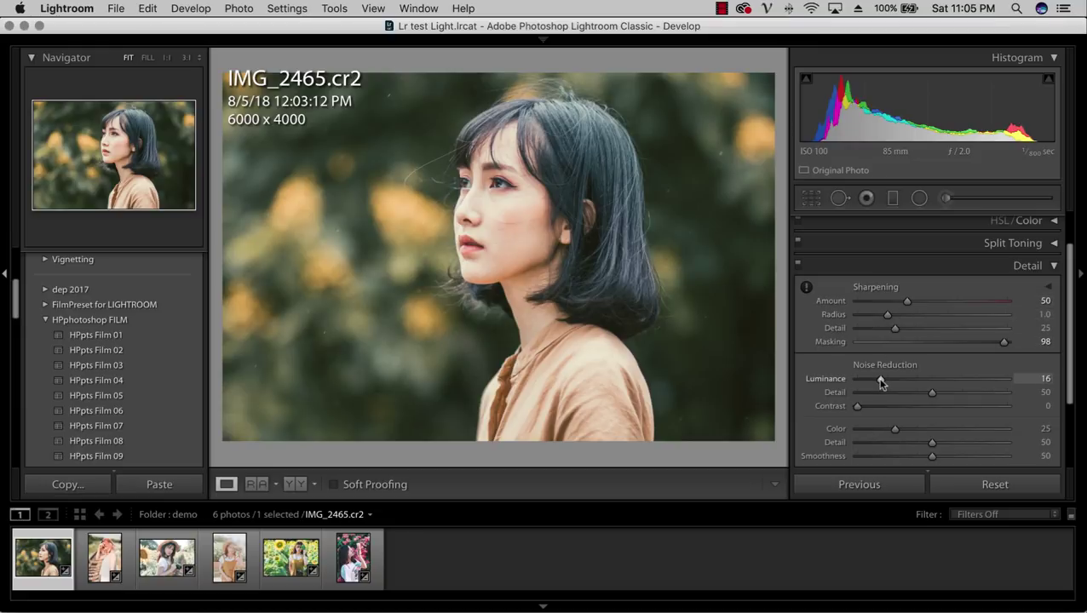
left_click(1034, 266)
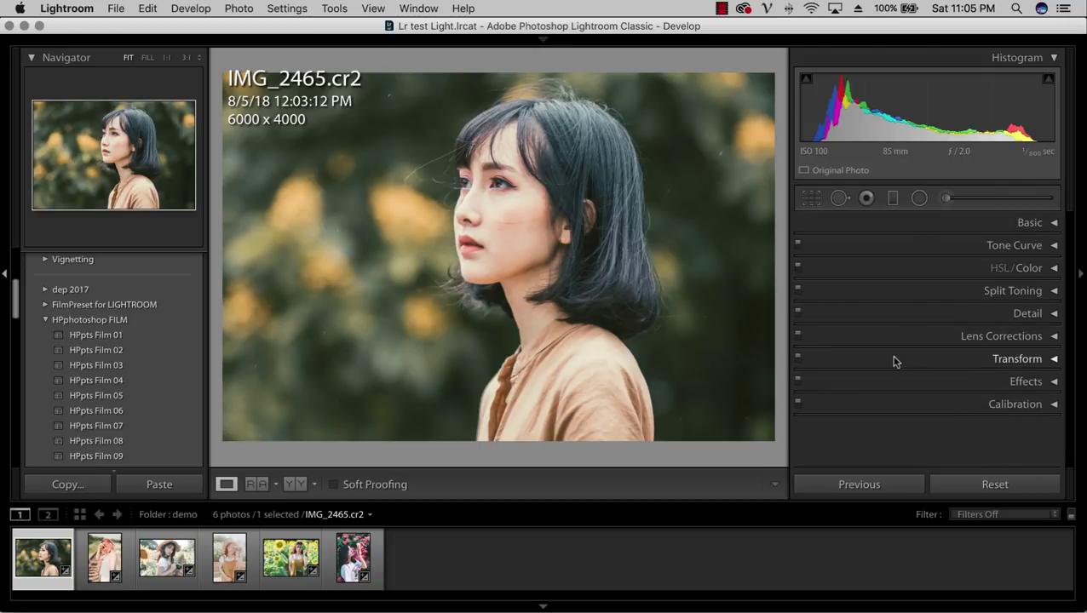
- Inspect the face at 1:1 with the info overlay, then reset Effects Grain Amount to 0
left_click(455, 185)
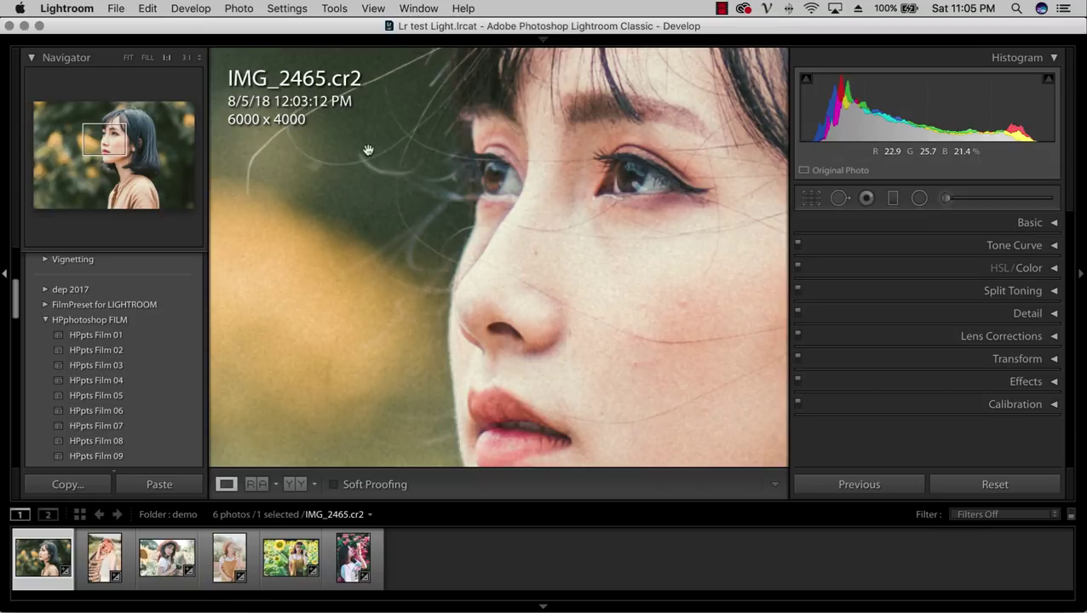
key("i")
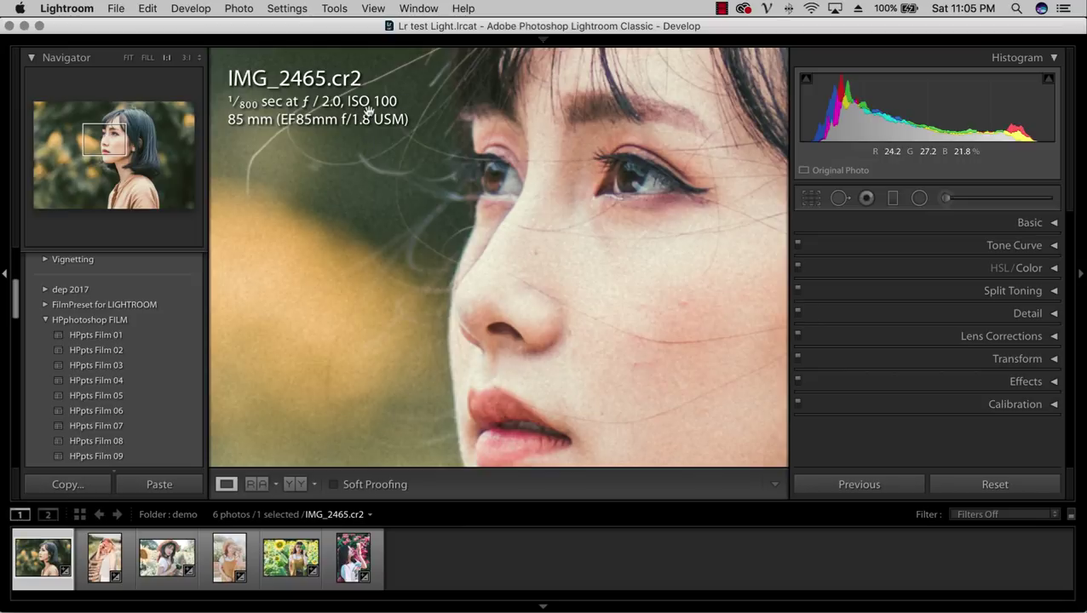
left_click(512, 233)
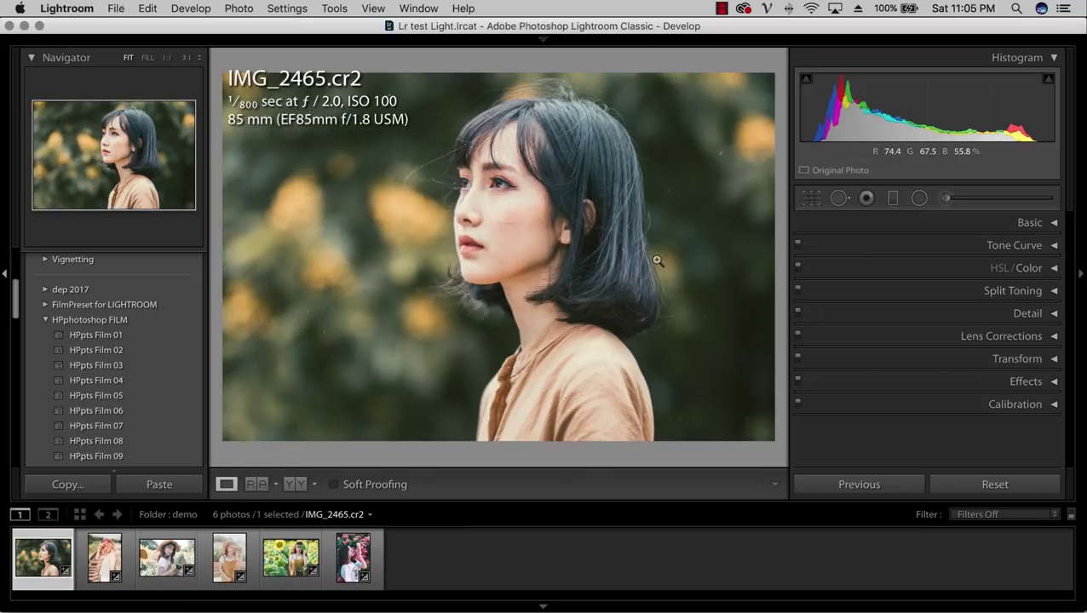
left_click(1029, 383)
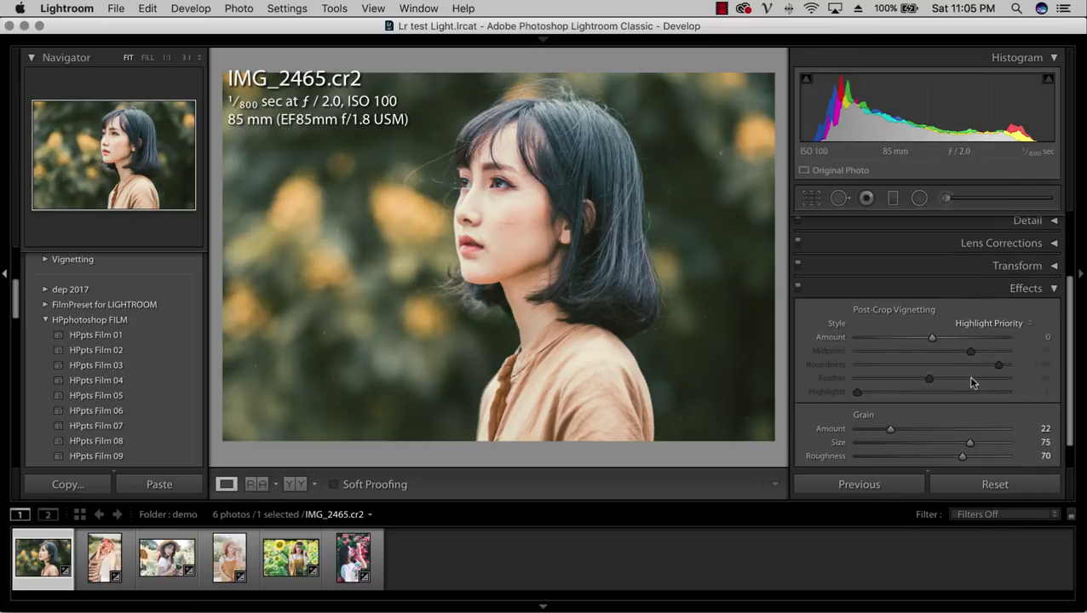
scroll(886, 417, "down", 2)
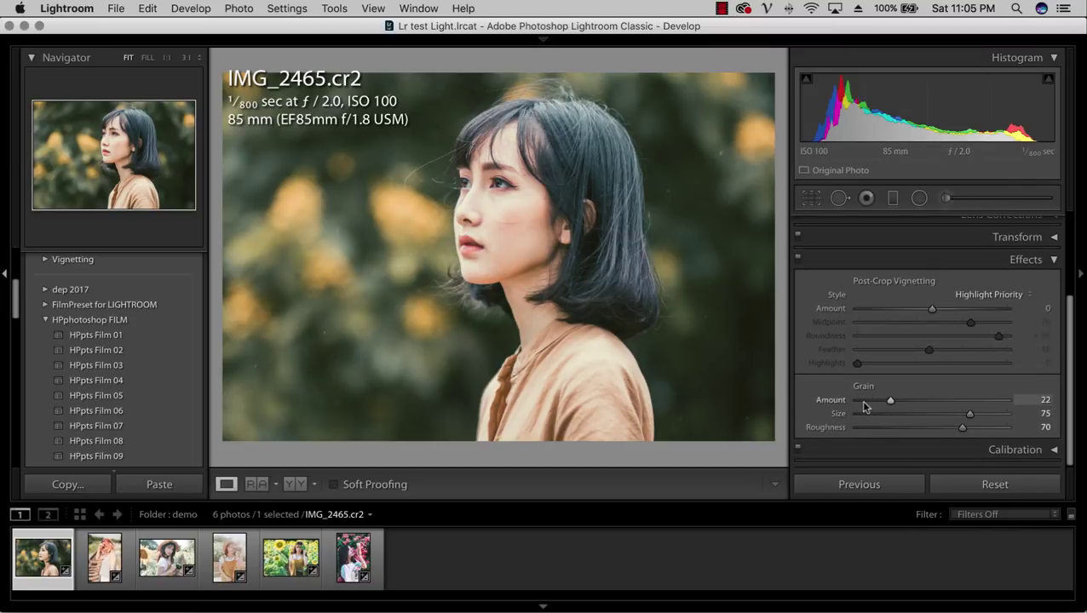
double_click(861, 401)
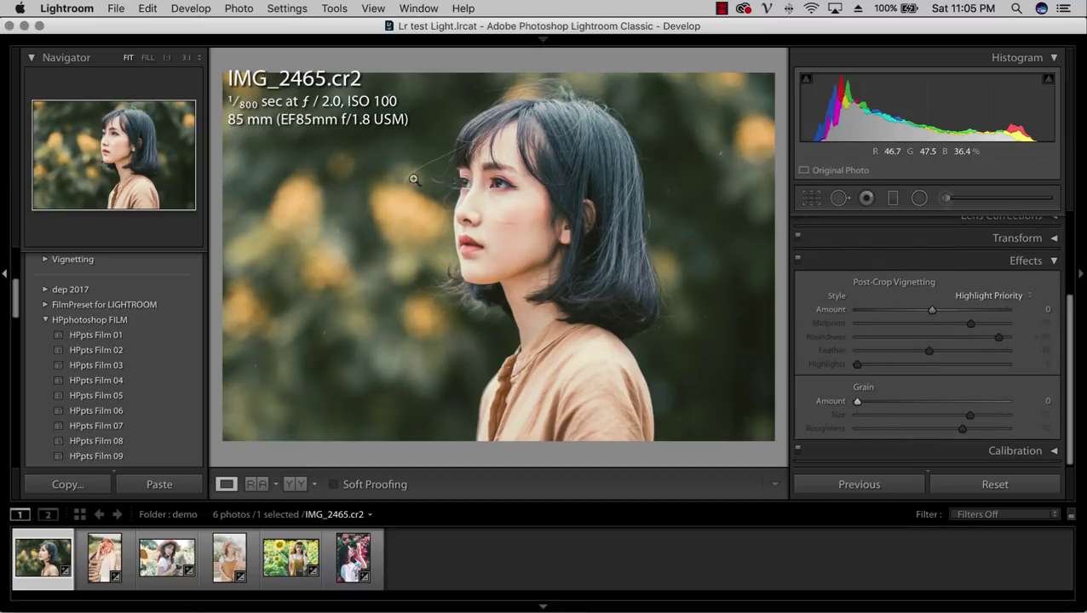
- Preview grain levels on the zoomed face, remove the grain, and start a post-crop vignette
left_click(459, 202)
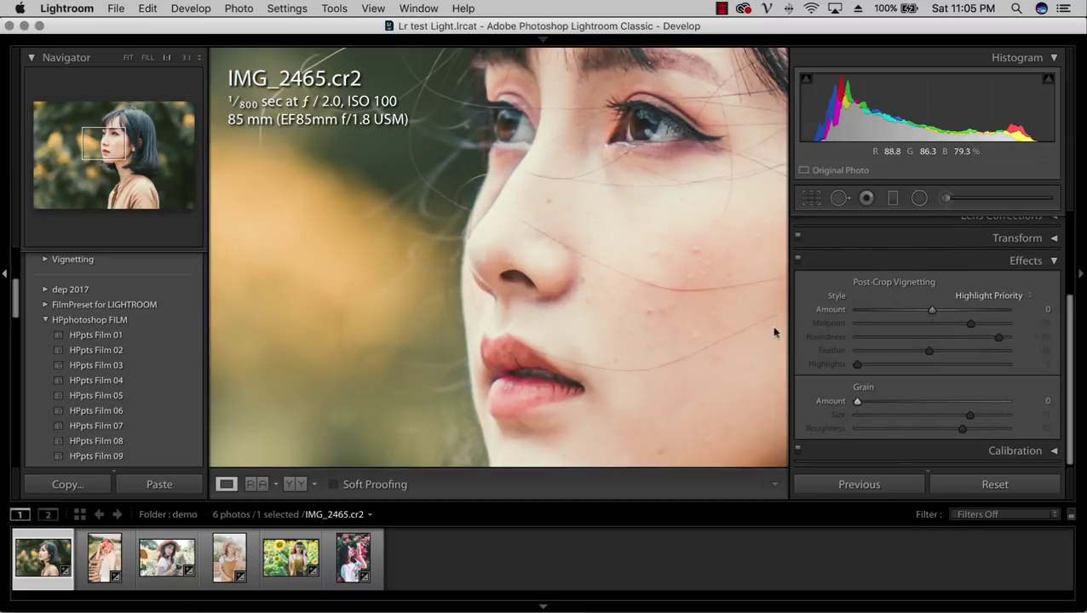
left_click_drag(929, 402, 977, 404)
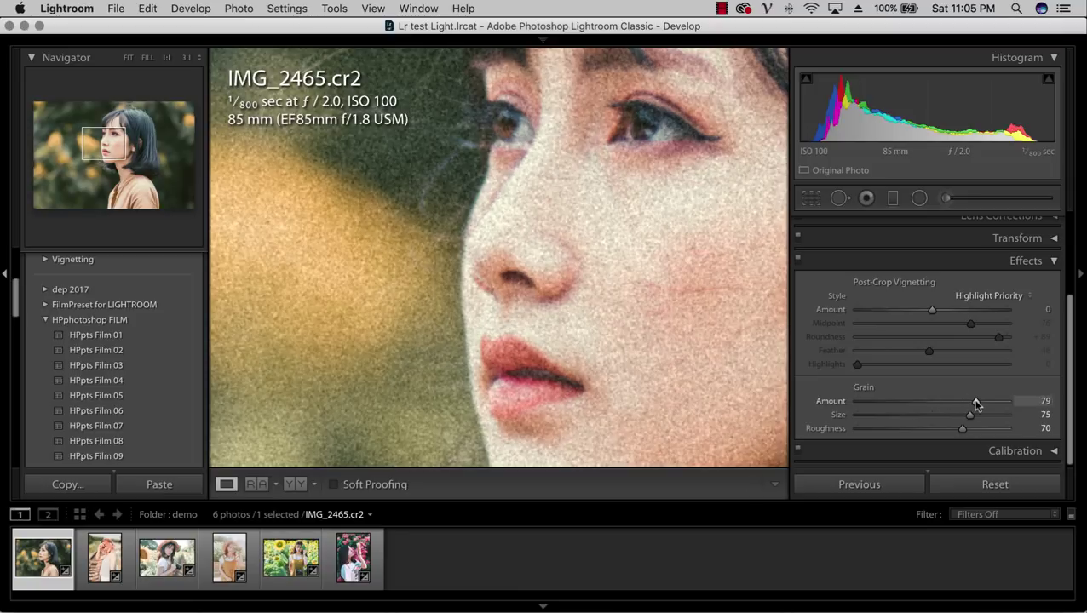
mouse_move(909, 408)
left_mouse_down()
mouse_move(853, 402)
mouse_move(935, 404)
mouse_move(854, 403)
left_mouse_up()
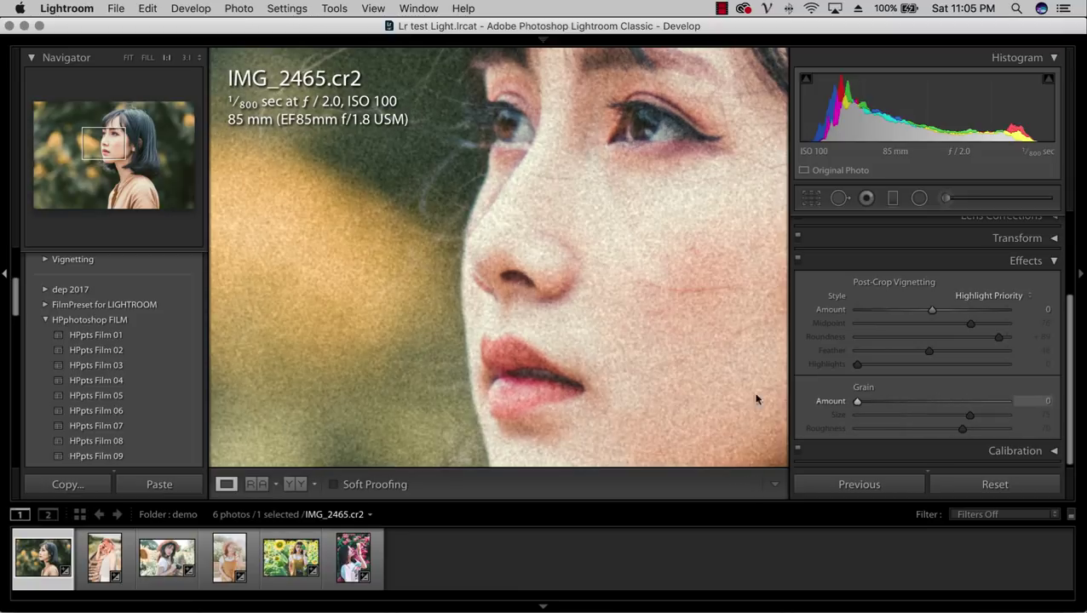
left_click(515, 290)
left_click(439, 302)
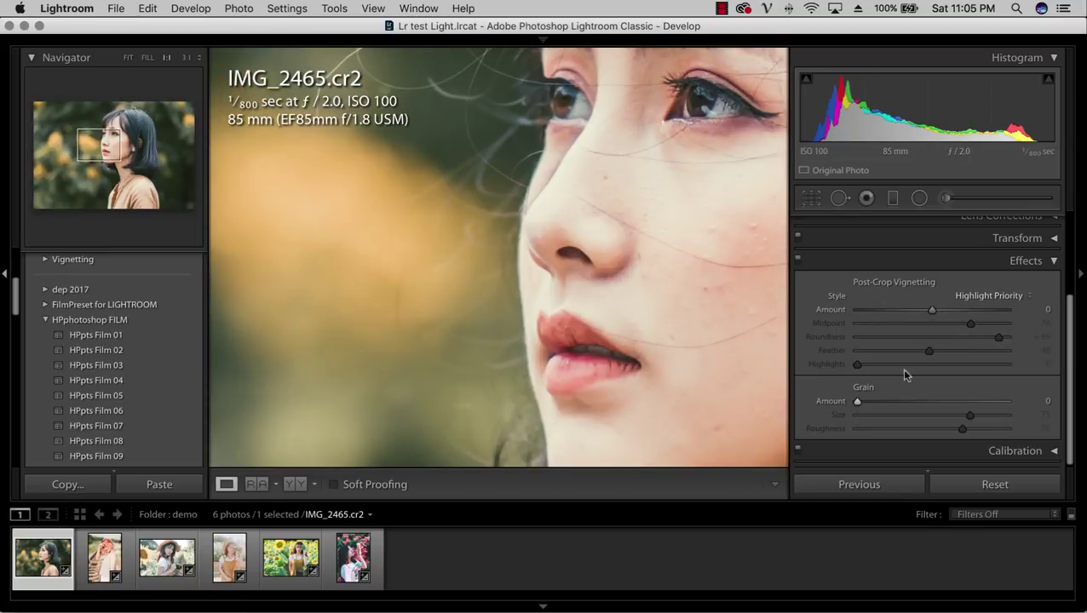
mouse_move(901, 402)
left_mouse_down()
mouse_move(917, 404)
mouse_move(852, 404)
left_mouse_up()
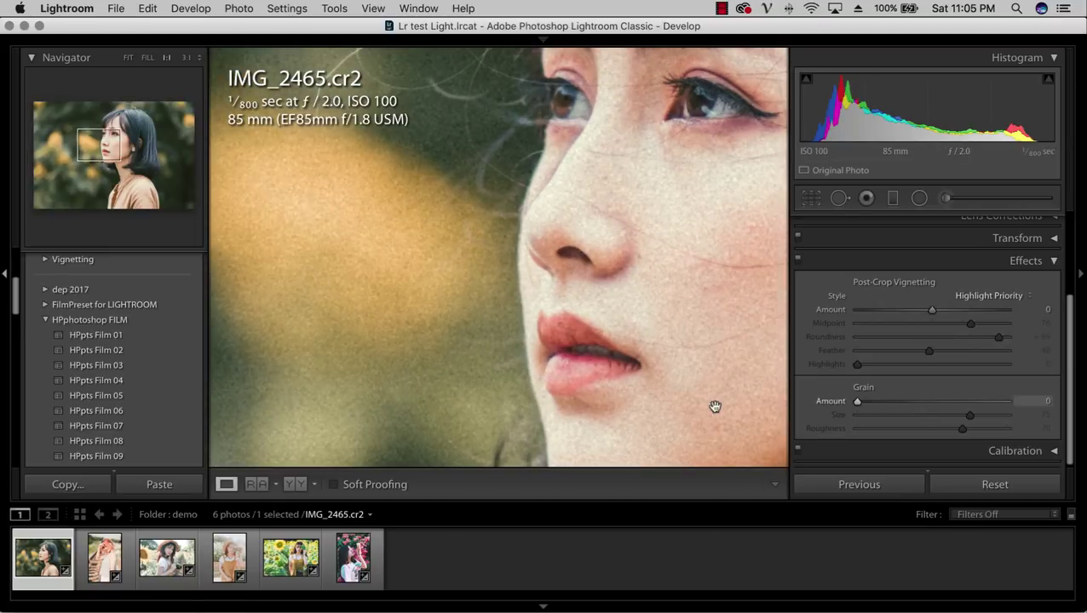
left_click(484, 294)
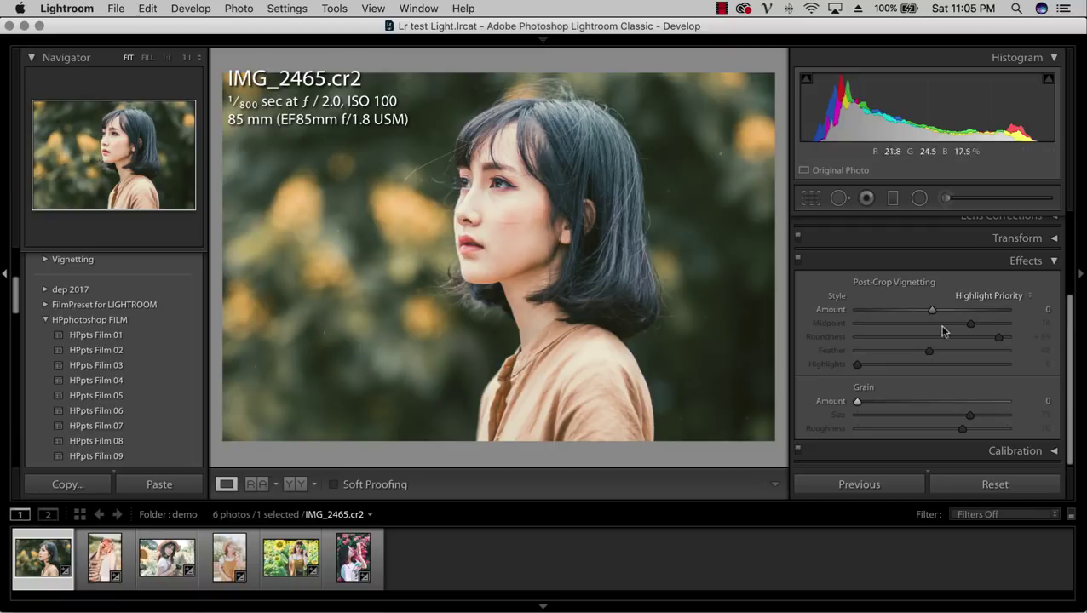
mouse_move(922, 311)
left_mouse_down()
mouse_move(886, 313)
mouse_move(903, 317)
left_mouse_up()
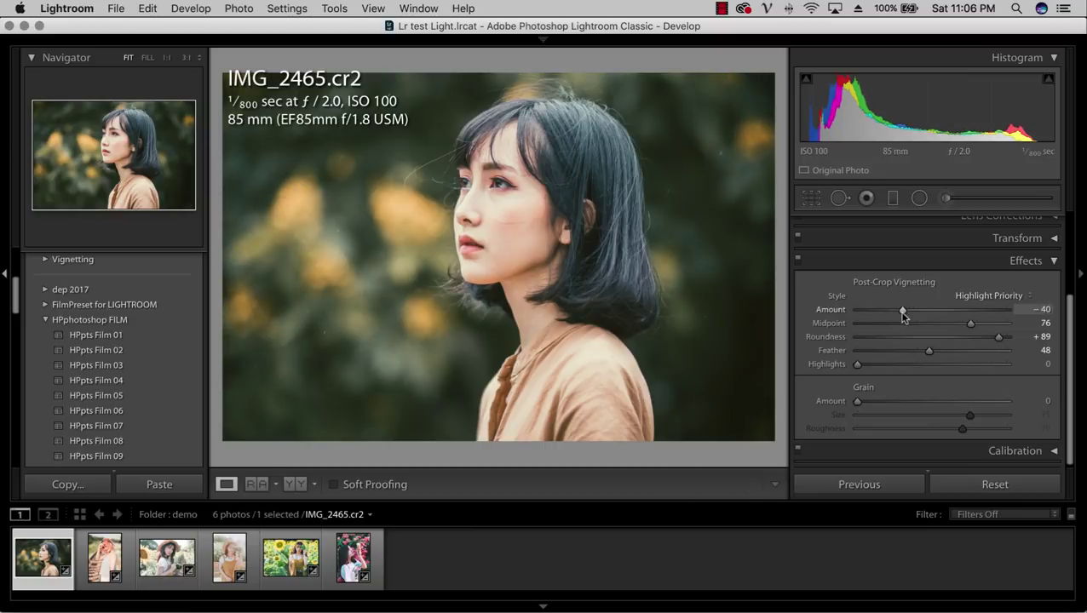
- Reset Post-Crop Vignetting Amount to 0 and collapse the Effects panel
mouse_move(903, 317)
left_mouse_down()
mouse_move(890, 316)
mouse_move(988, 311)
mouse_move(890, 313)
mouse_move(921, 315)
left_mouse_up()
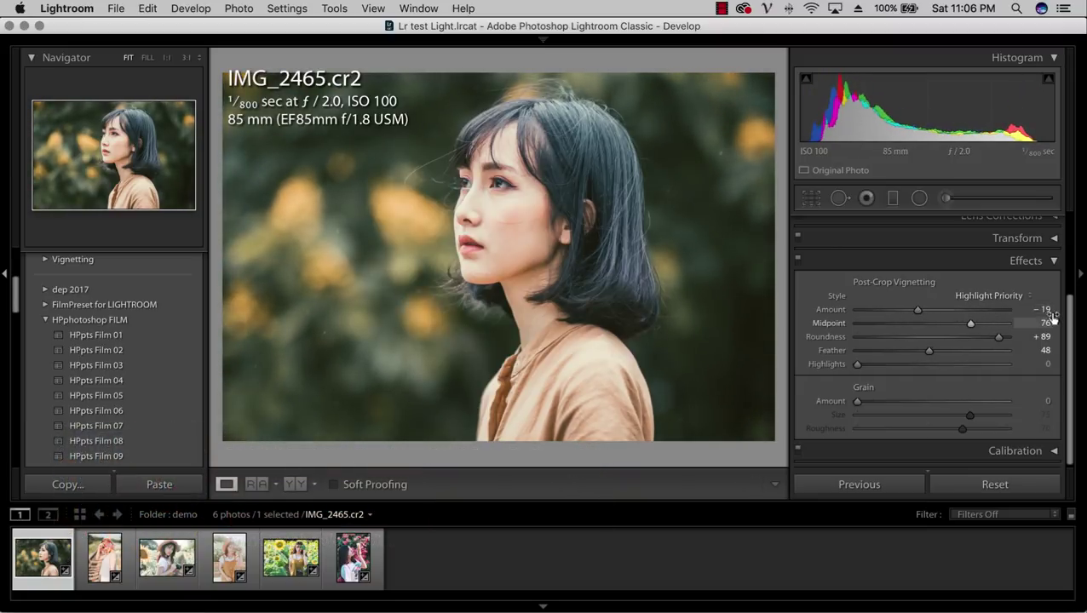
left_click(1032, 310)
type("0")
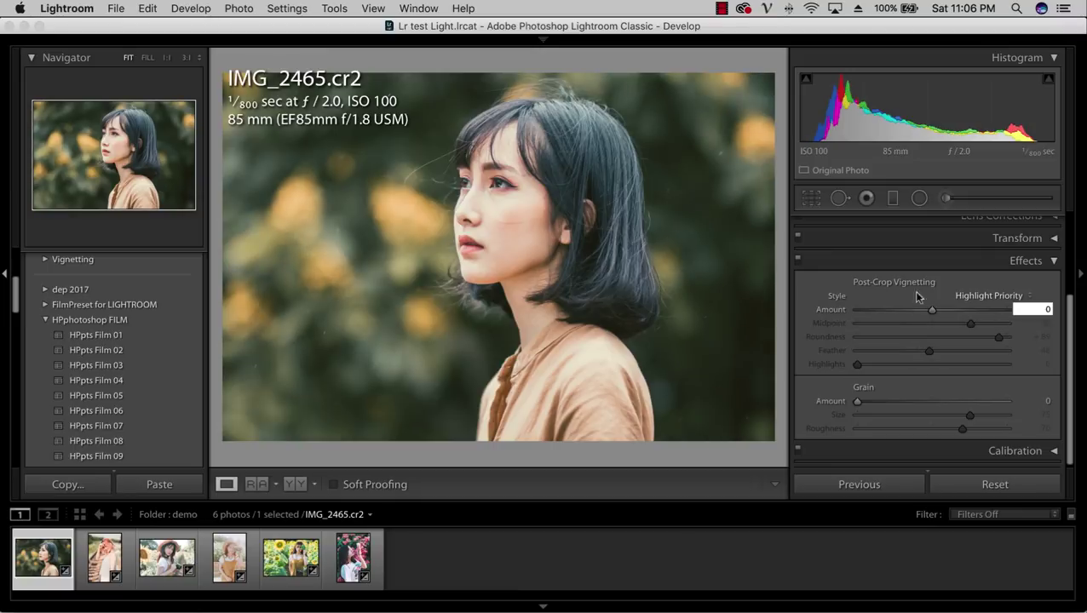
key("Return")
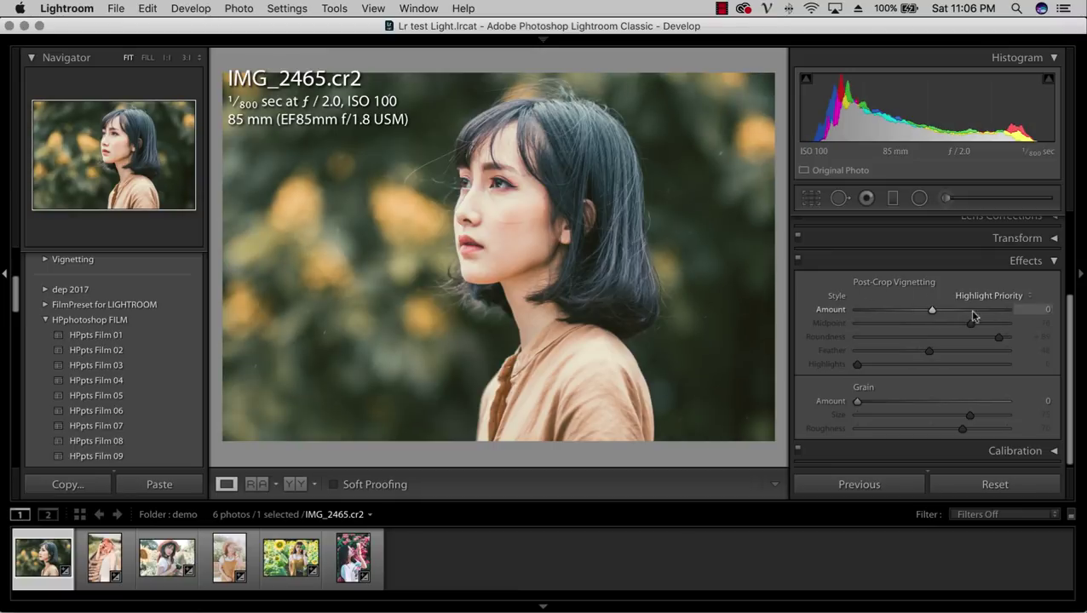
left_click(1050, 261)
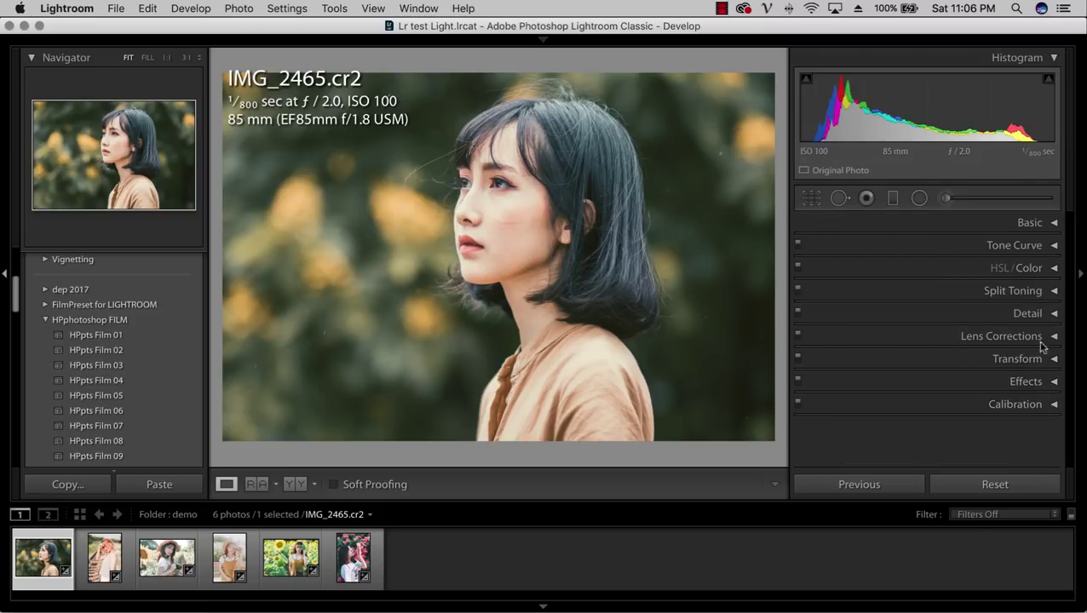
- Enable Remove Chromatic Aberration, compare Profile Corrections on and off, and leave it unchecked
left_click(1052, 337)
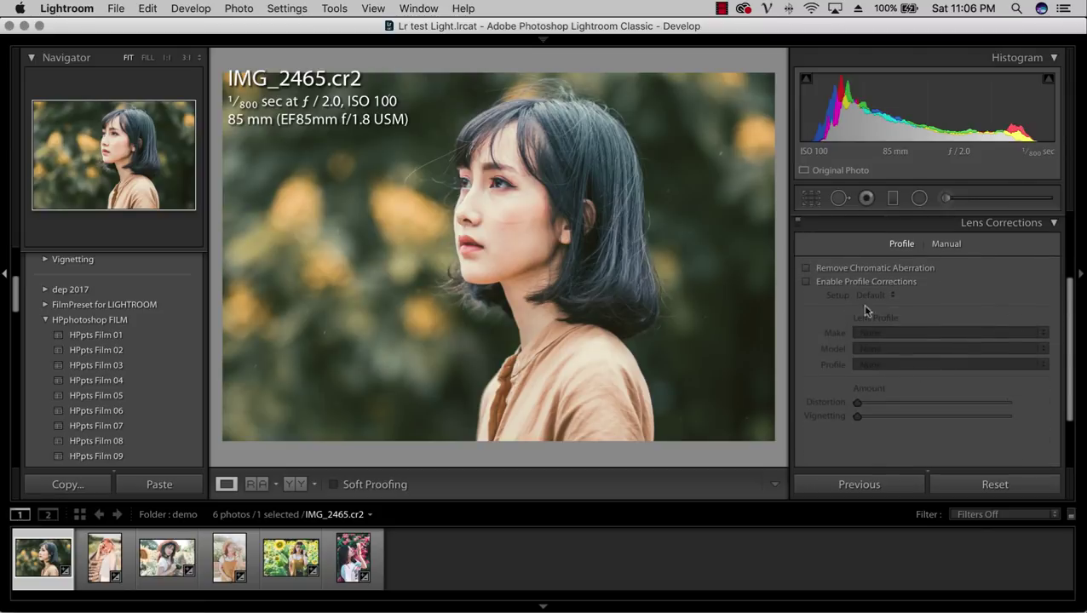
left_click(839, 282)
left_click(835, 267)
left_click(862, 282)
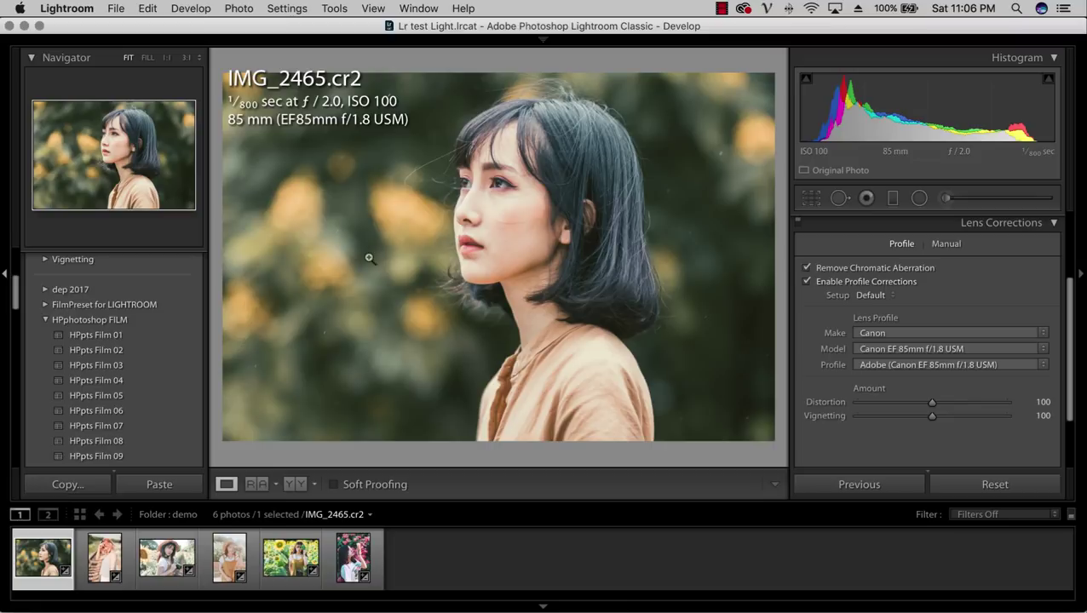
left_click(856, 282)
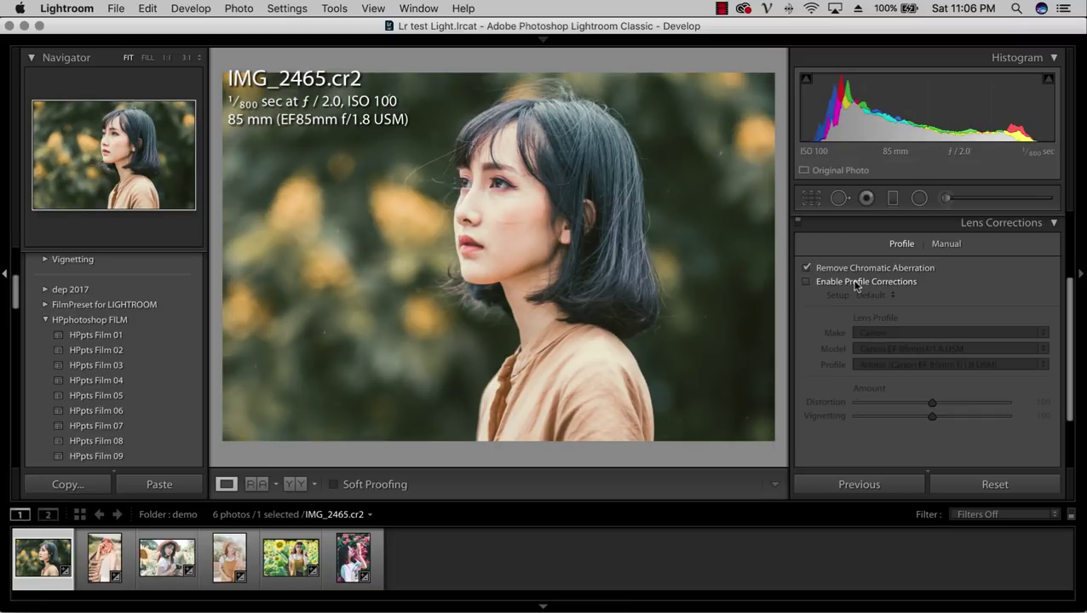
left_click(857, 282)
left_click(852, 284)
left_click(848, 284)
left_click(809, 281)
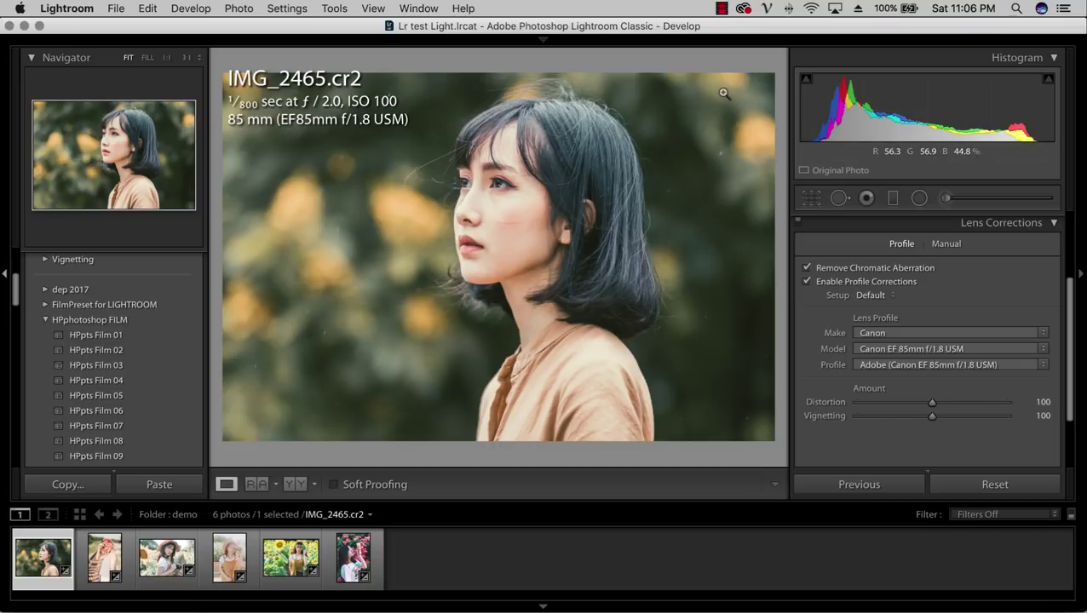
left_click(807, 282)
left_click(819, 282)
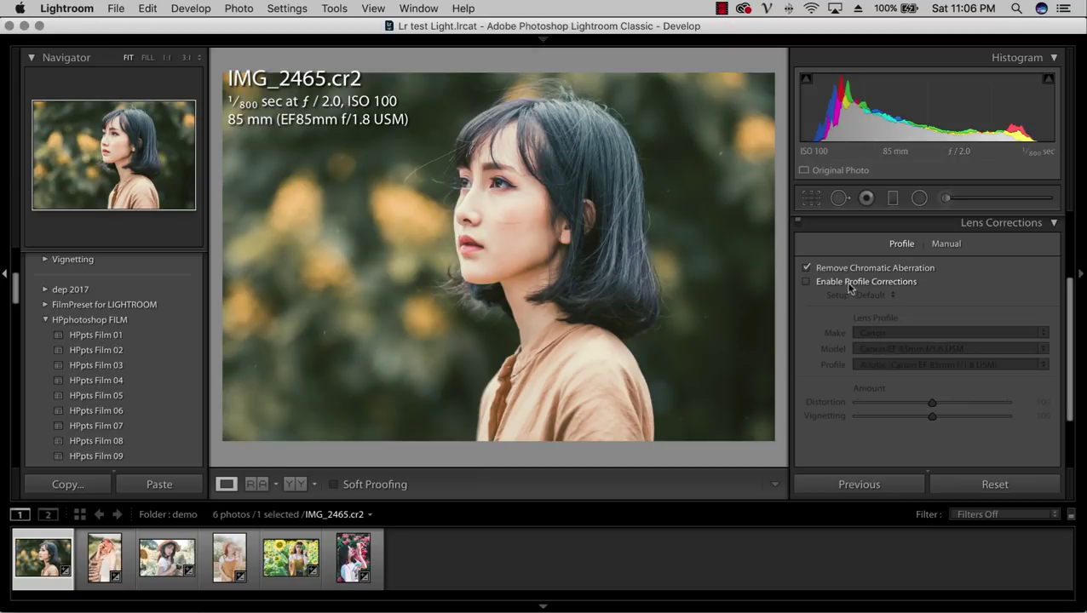
- Briefly reopen and close the Effects panel, then scroll the right panel back up
scroll(819, 355, "down", 3)
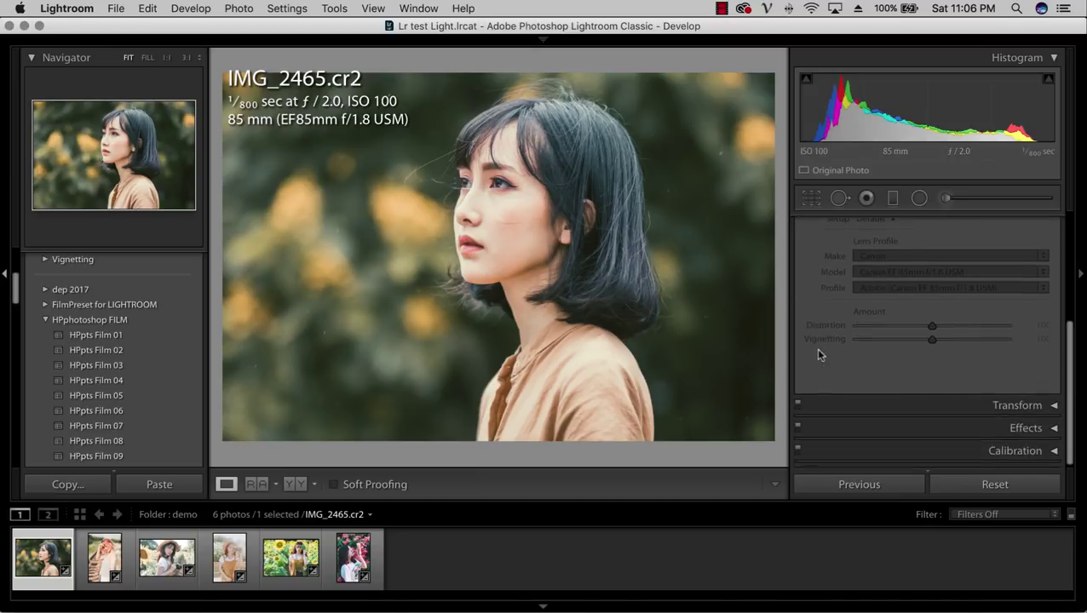
left_click(1053, 427)
left_click(1053, 289)
scroll(818, 362, "up", 3)
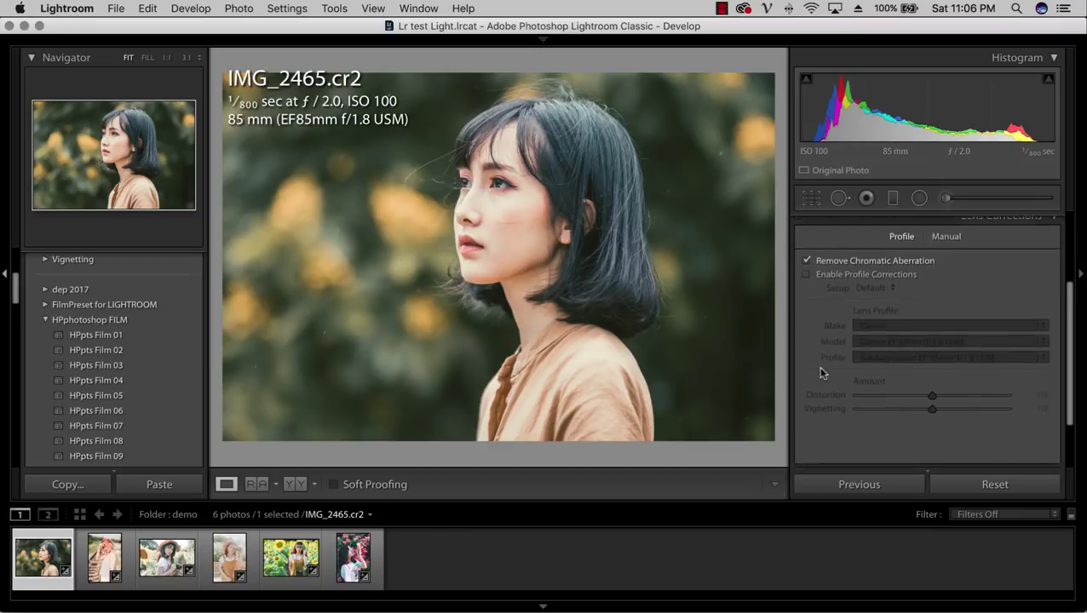
scroll(818, 367, "up", 2)
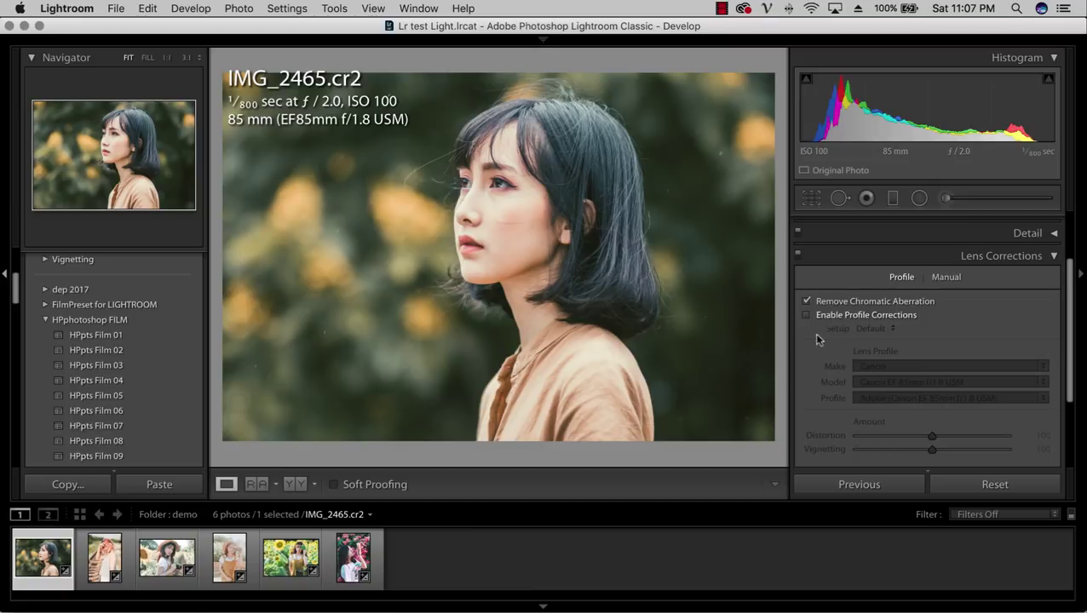
scroll(809, 396, "up", 3)
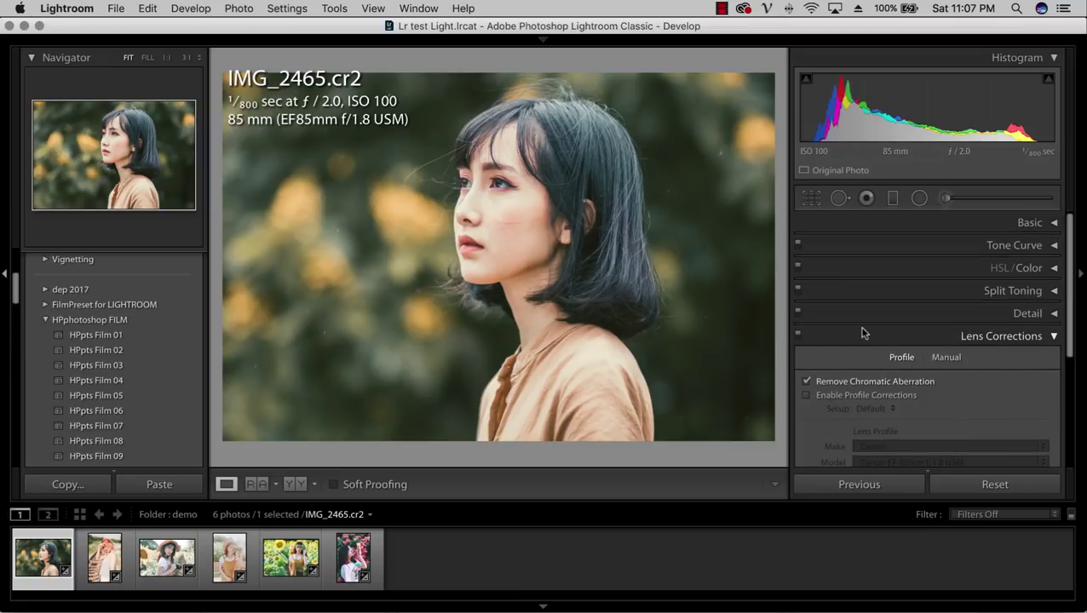
- Collapse Lens Corrections and open HSL/Color in single-colour Color view
left_click(1036, 338)
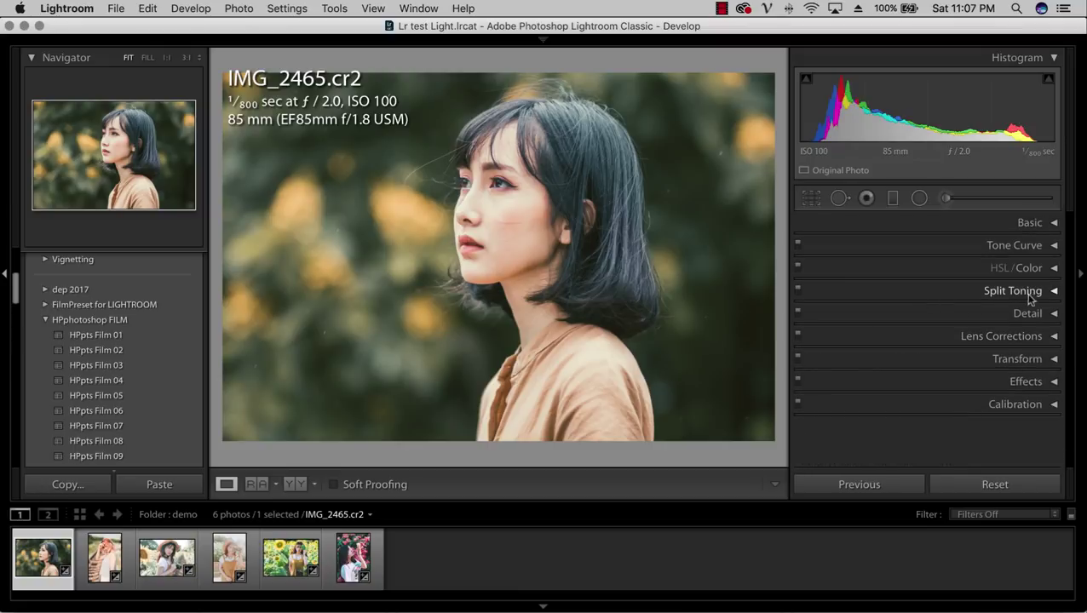
left_click(1051, 268)
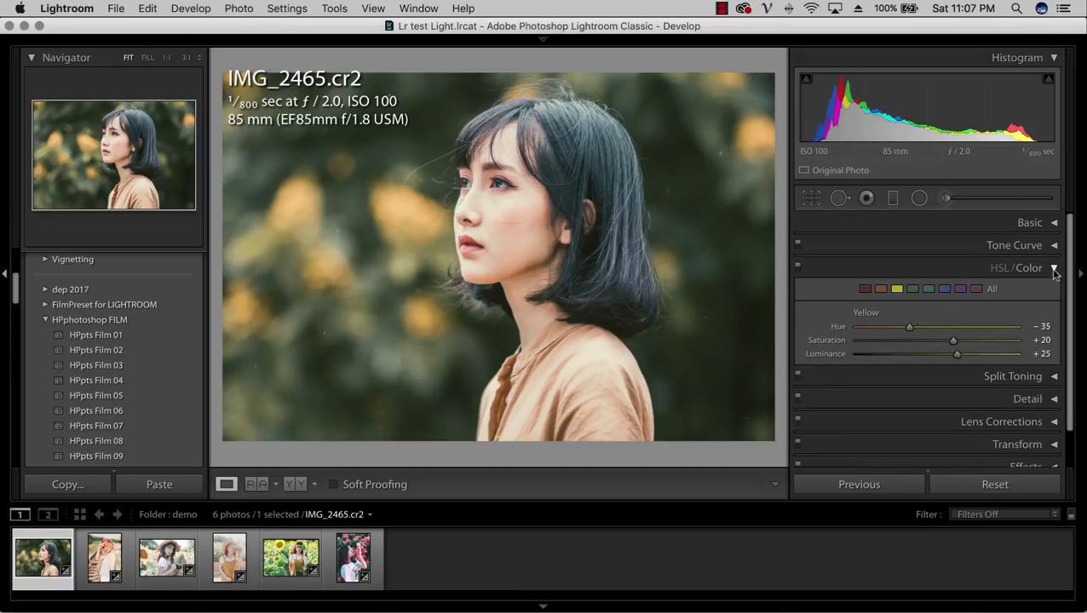
left_click(994, 267)
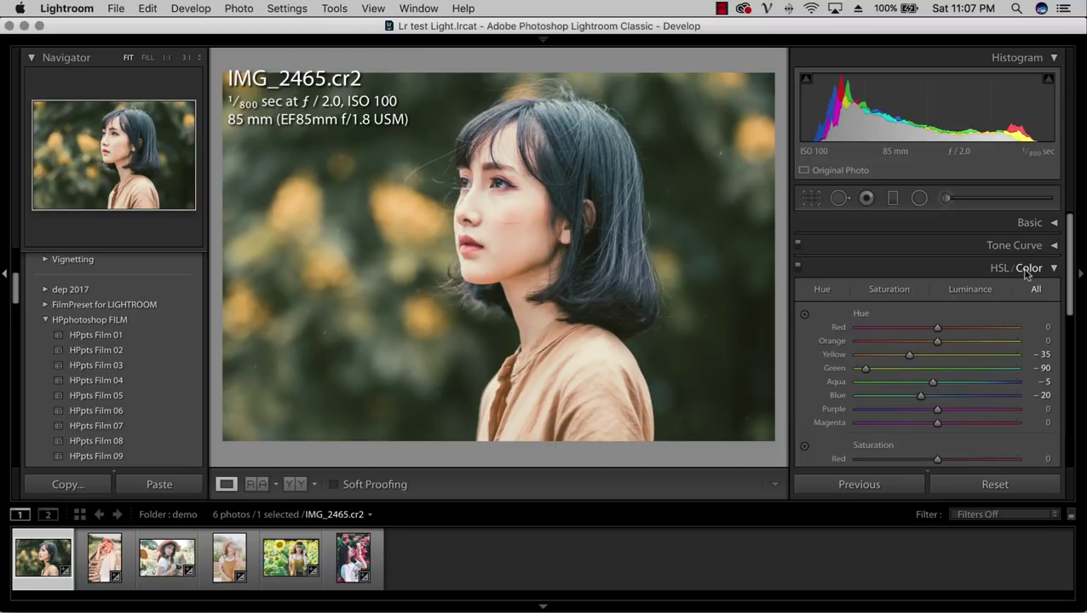
left_click(1027, 269)
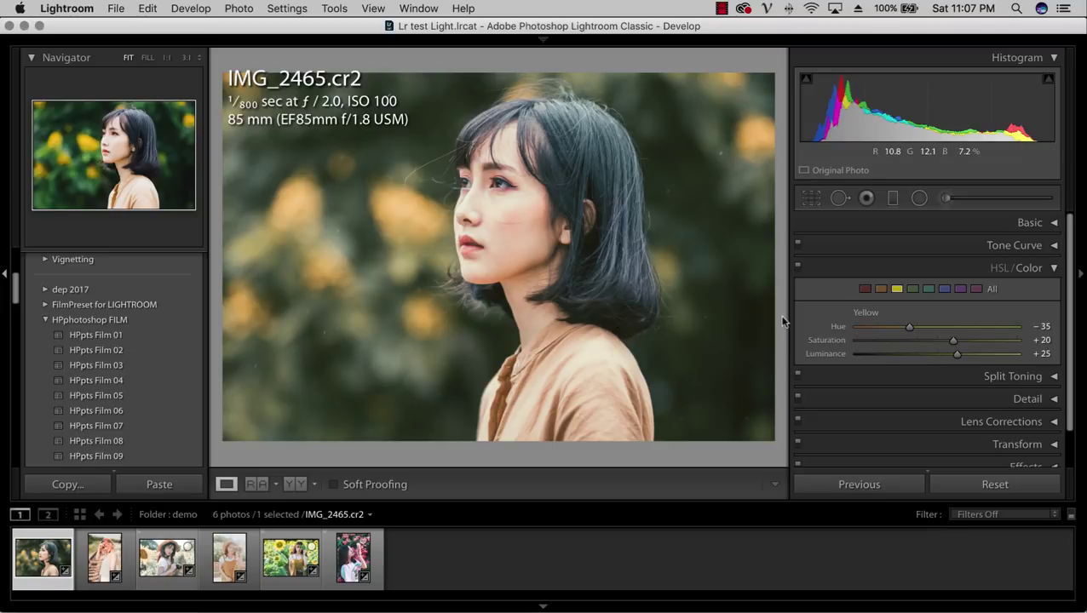
left_click(1034, 269)
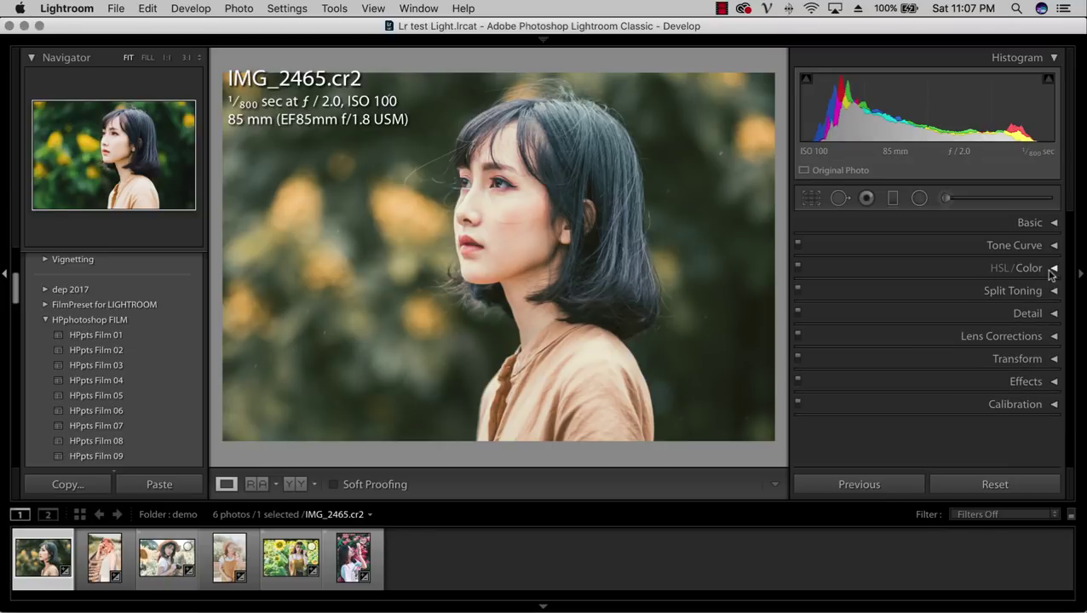
left_click(1055, 271)
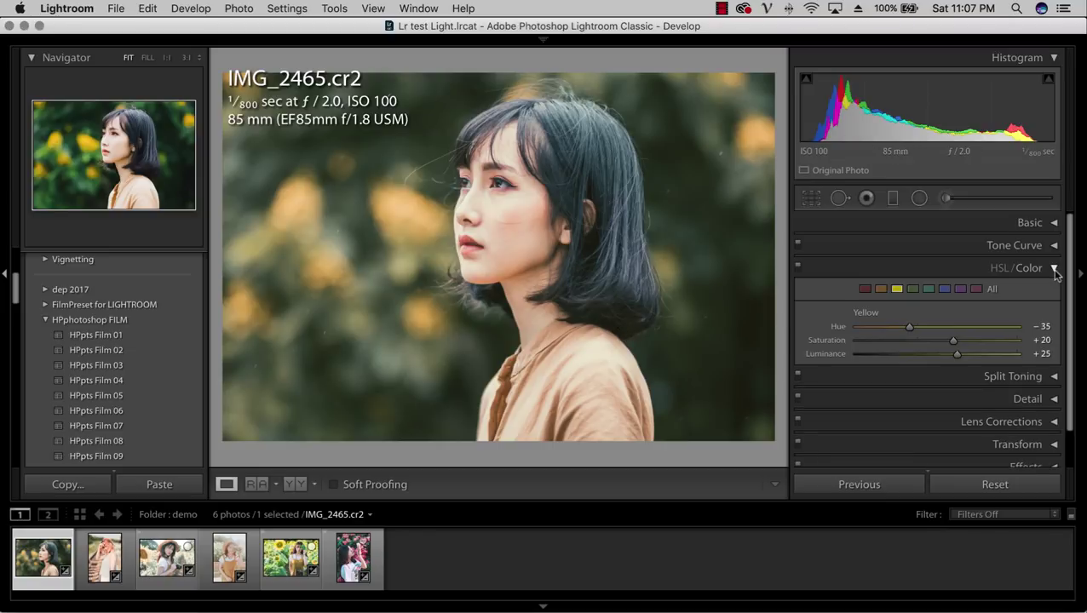
left_click(988, 269)
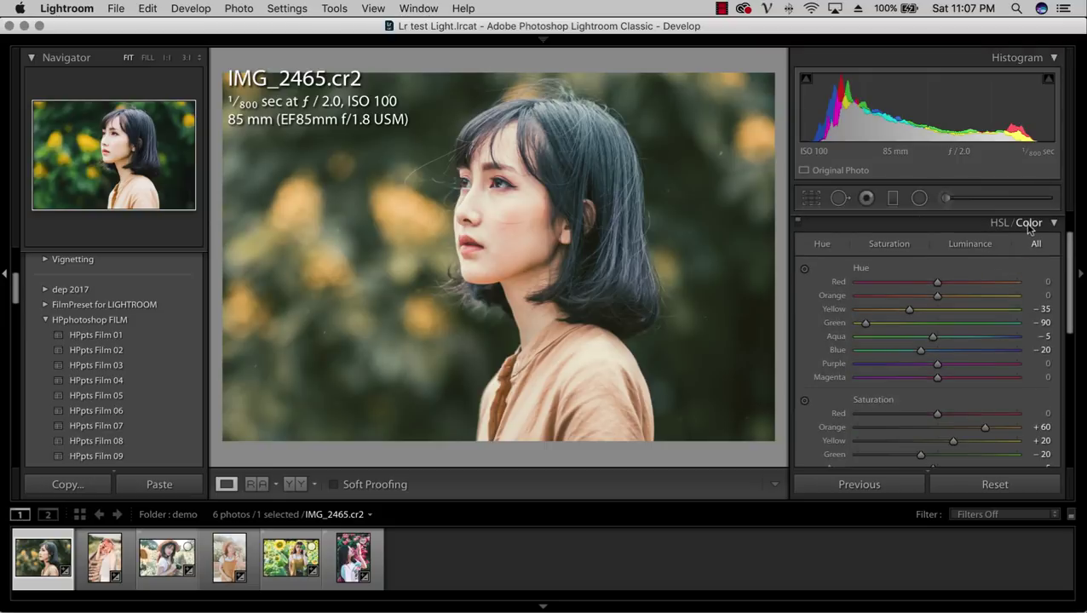
left_click(1027, 225)
- Raise Orange Saturation to +68 and set Red Saturation to +11
left_click(880, 251)
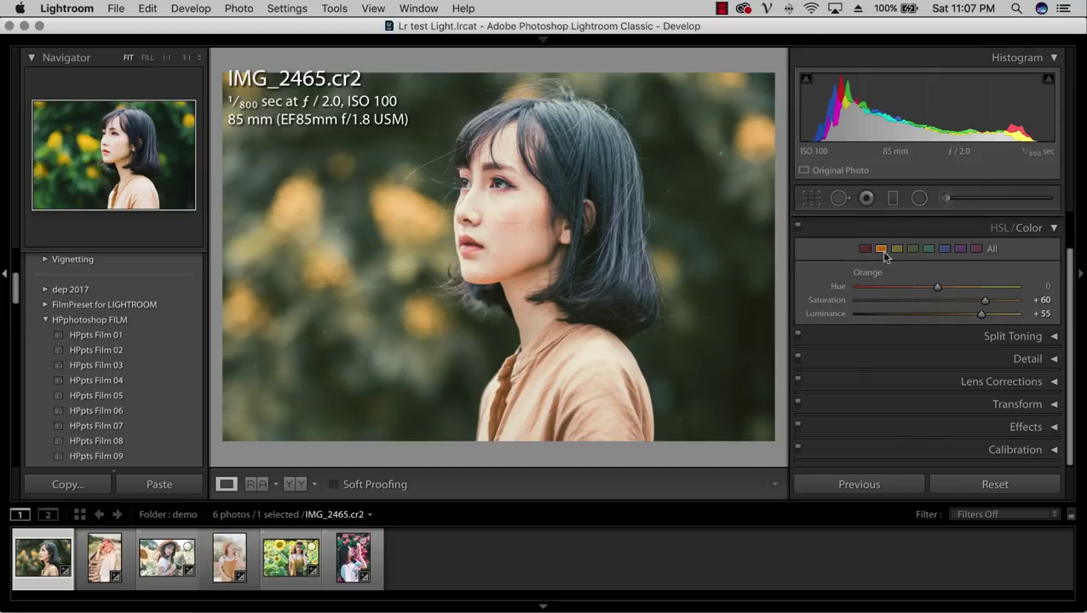
left_click(897, 249)
left_click(881, 248)
left_click_drag(937, 300, 989, 302)
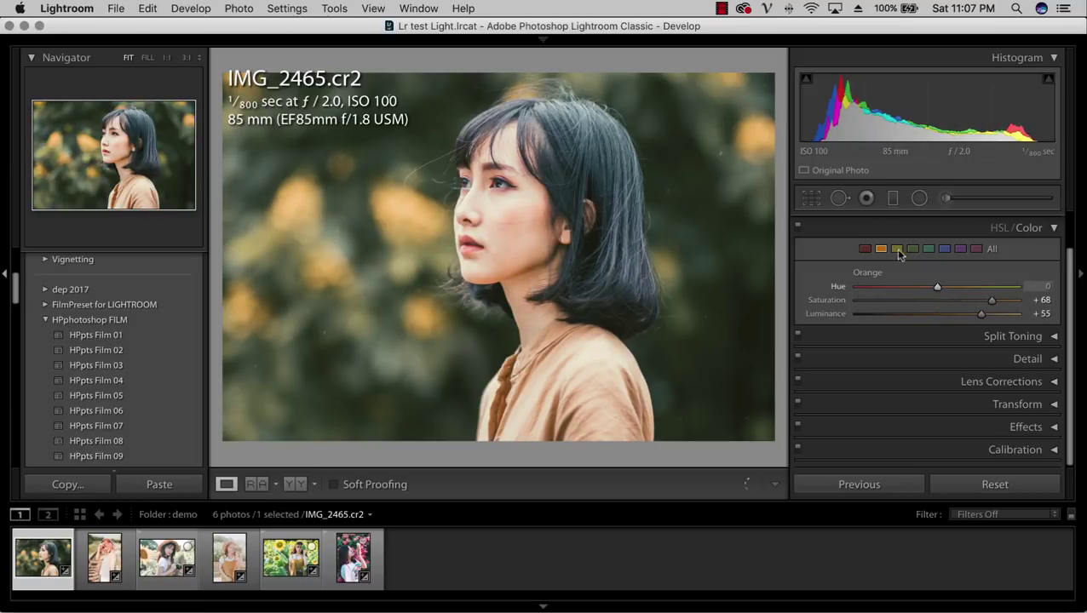
left_click(866, 249)
left_click_drag(937, 300, 971, 302)
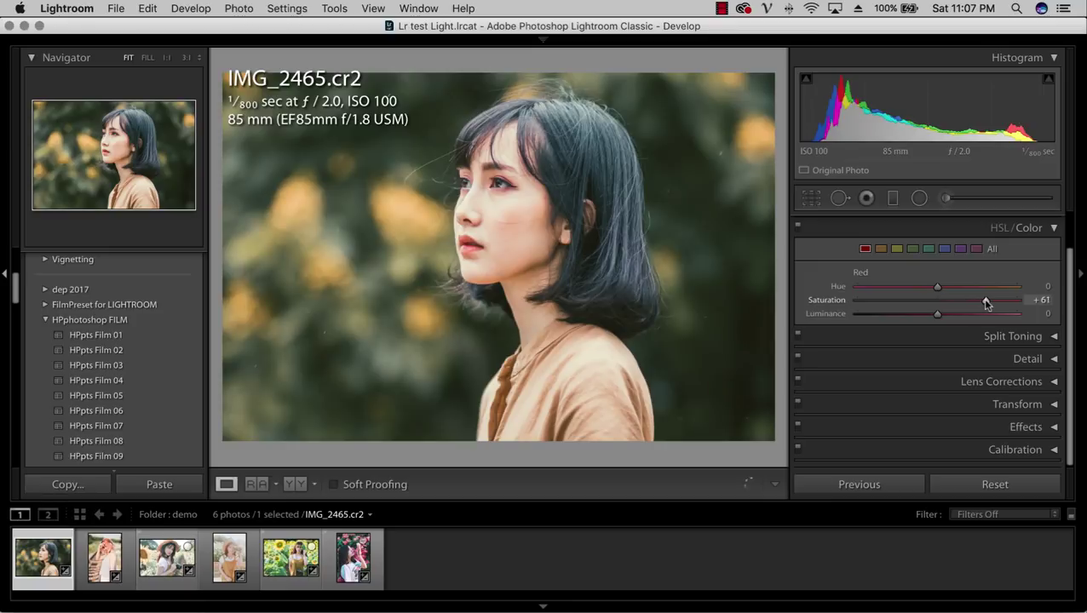
mouse_move(949, 302)
left_mouse_down()
mouse_move(984, 314)
mouse_move(986, 305)
left_mouse_up()
- Compare with the original, review the Red, Yellow and Orange settings, and collapse HSL/Color
left_click(897, 249)
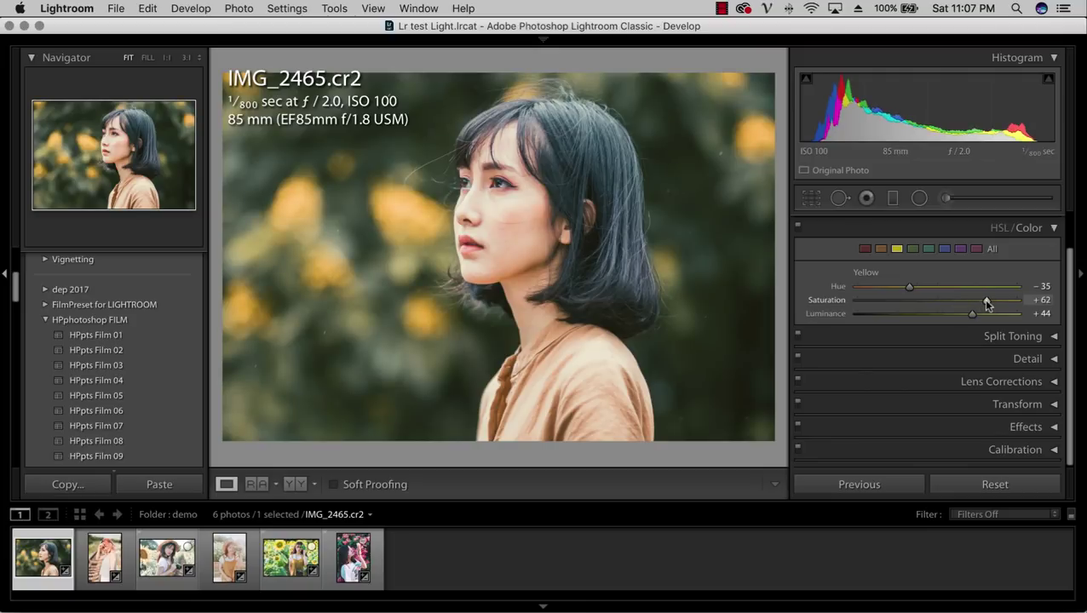
key("backslash")
key("backslash")
left_click(865, 250)
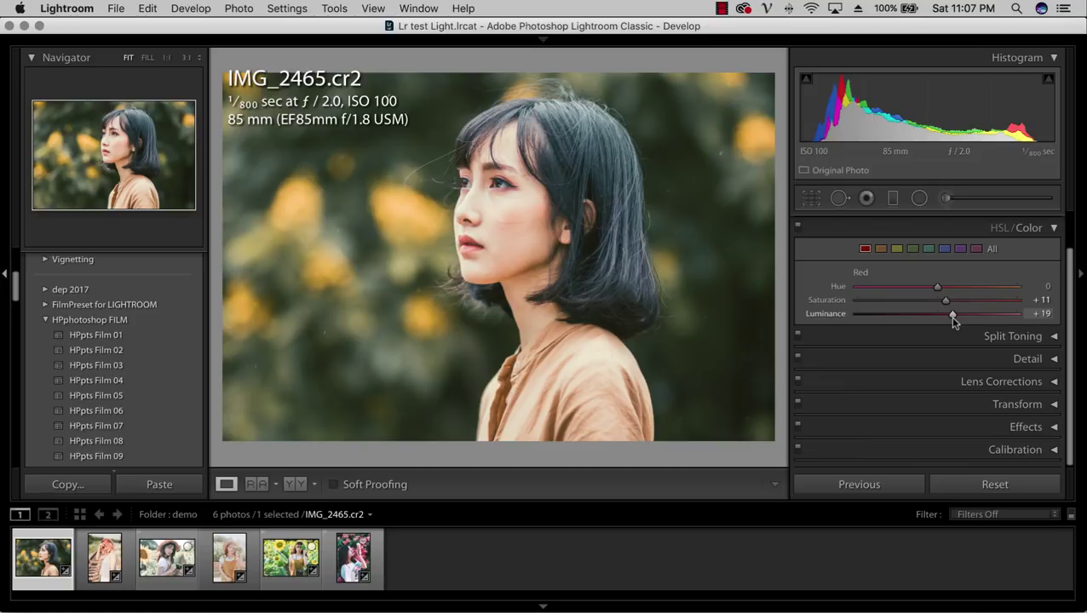
left_click(881, 249)
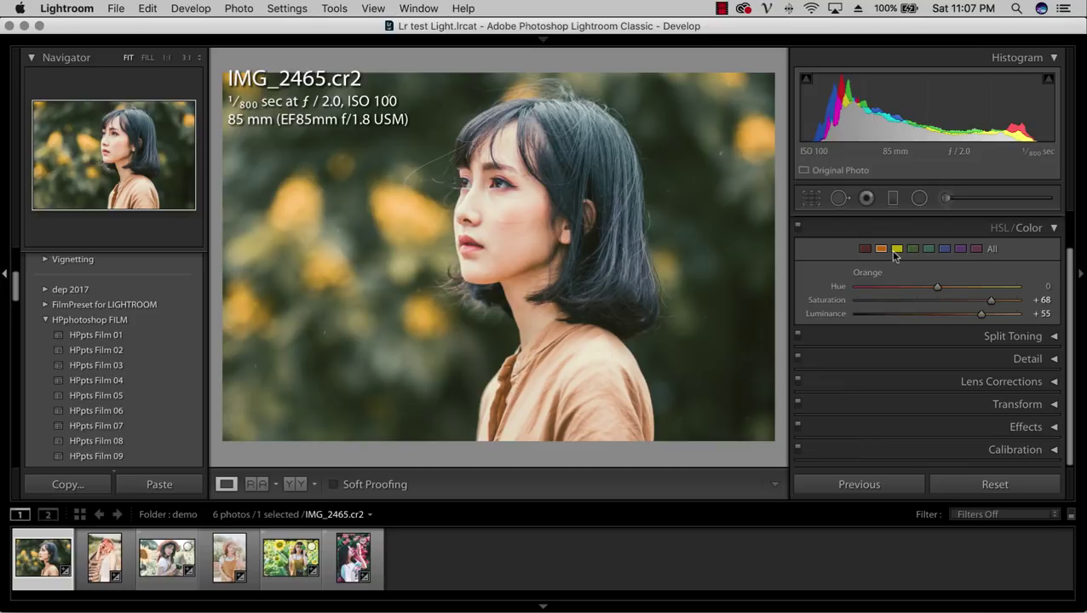
left_click(868, 250)
left_click(880, 250)
left_click(1035, 228)
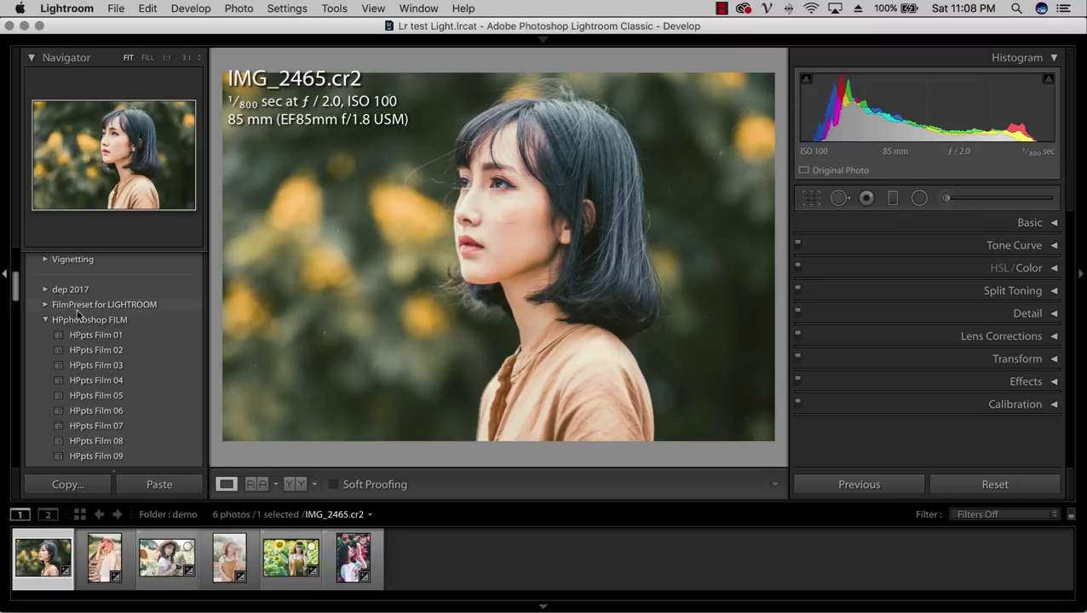
- Try a teal film look from FilmPreset for LIGHTROOM, then undo it
left_click(46, 320)
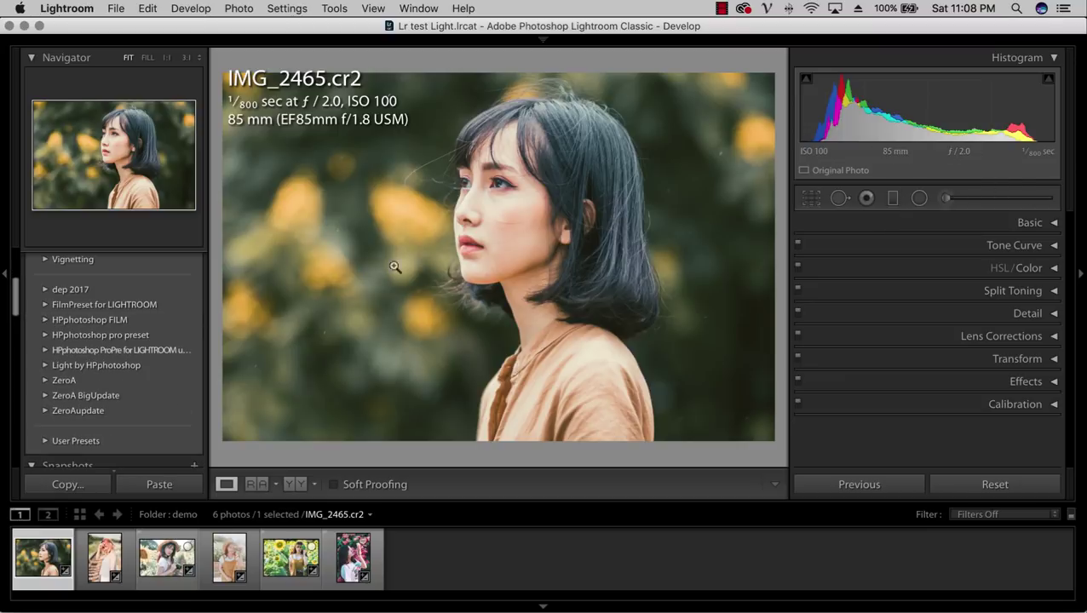
left_click(46, 306)
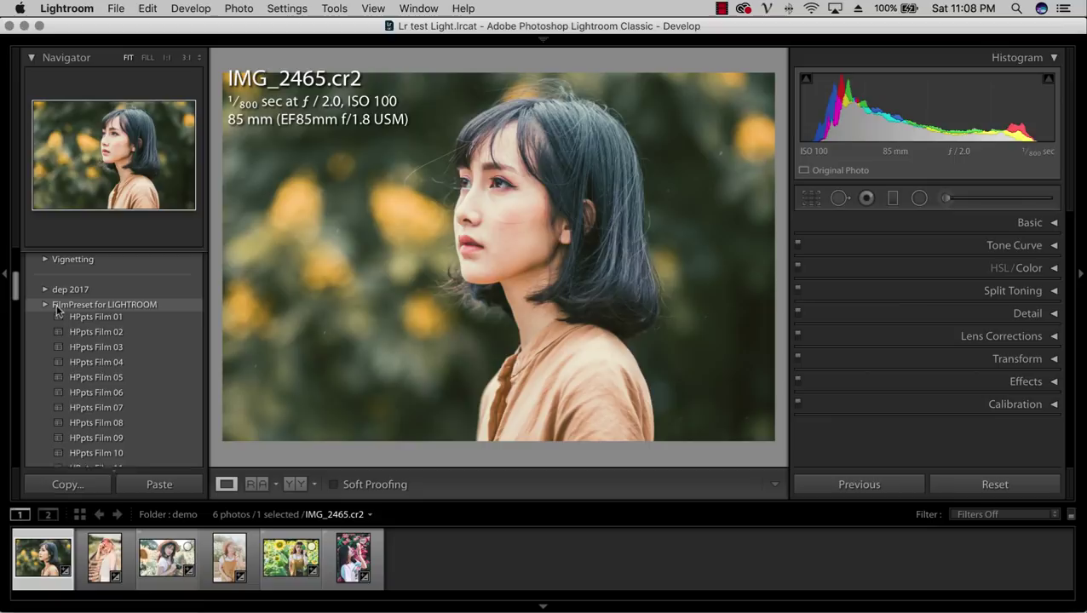
left_click(95, 350)
key("super+z")
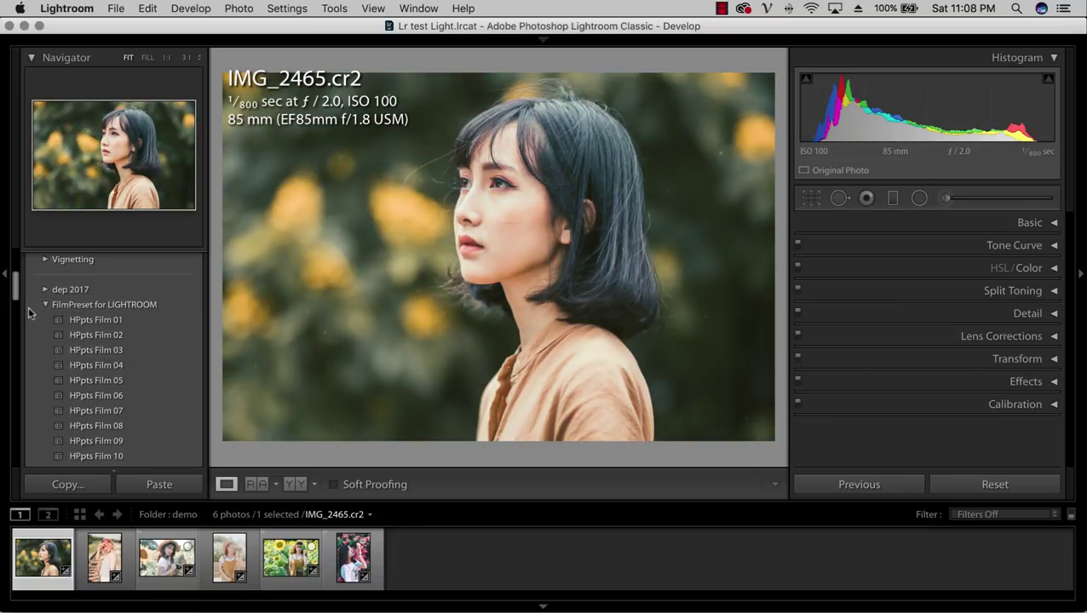
left_click(46, 305)
- Expand the dep 2017 preset folder and browse through its presets
left_click(95, 346)
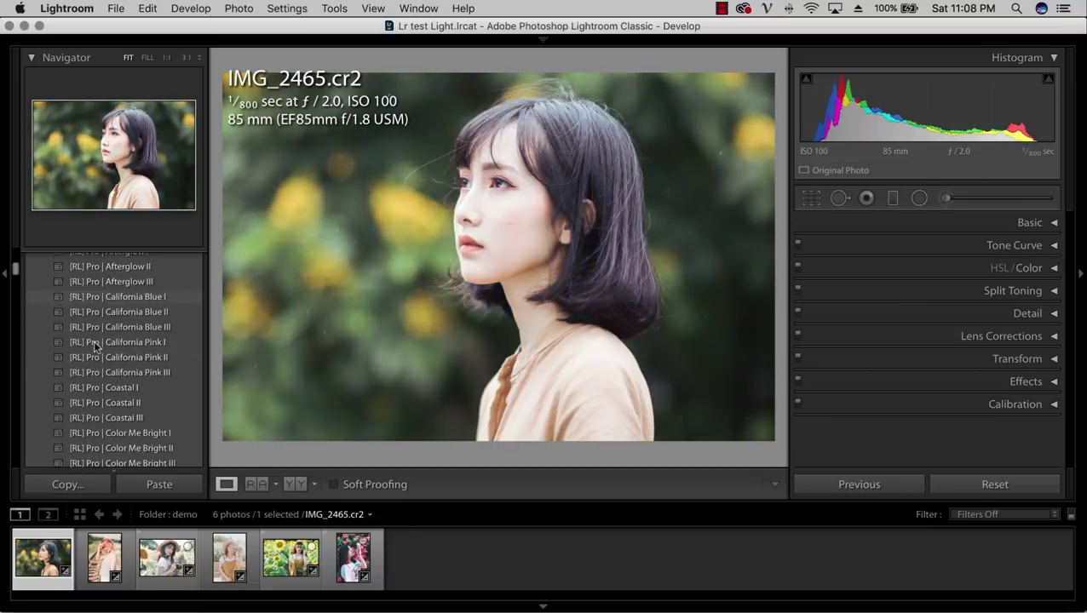
scroll(95, 345, "down", 5)
scroll(95, 345, "down", 5)
scroll(95, 345, "down", 10)
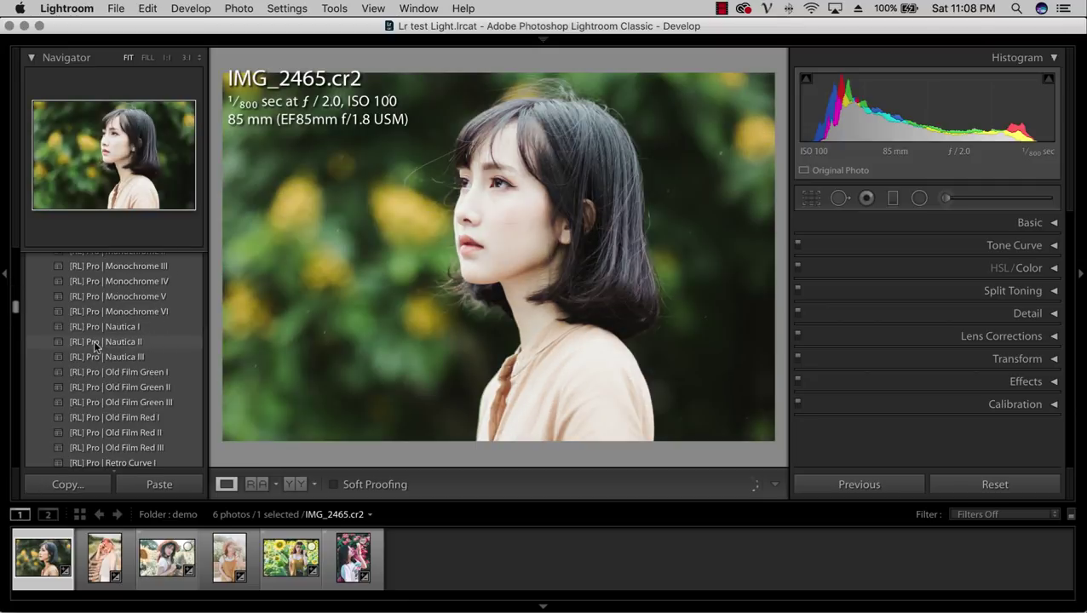
scroll(94, 340, "down", 10)
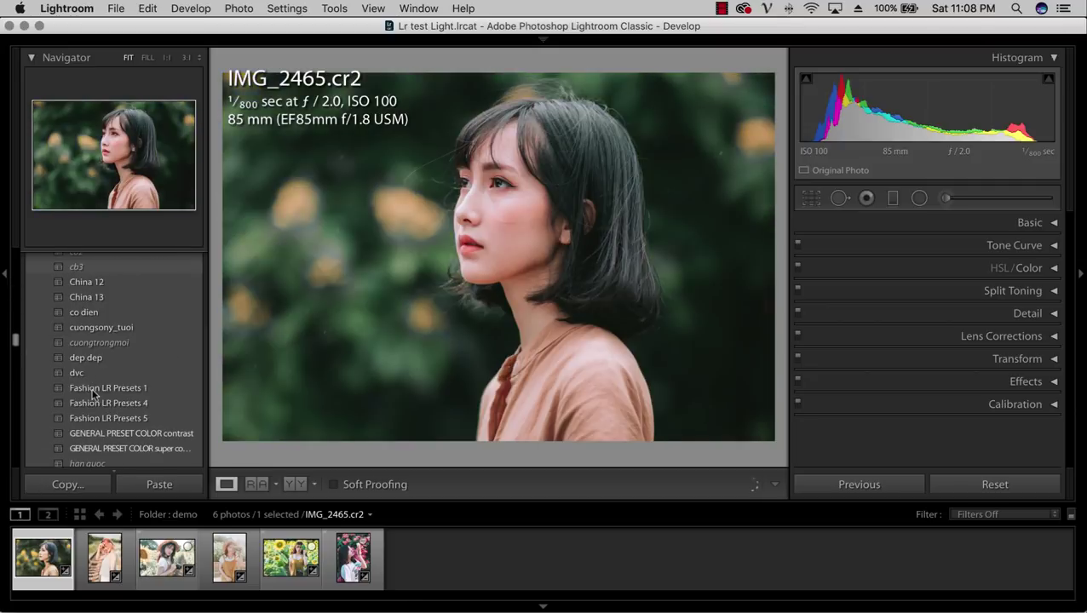
scroll(96, 364, "up", 3)
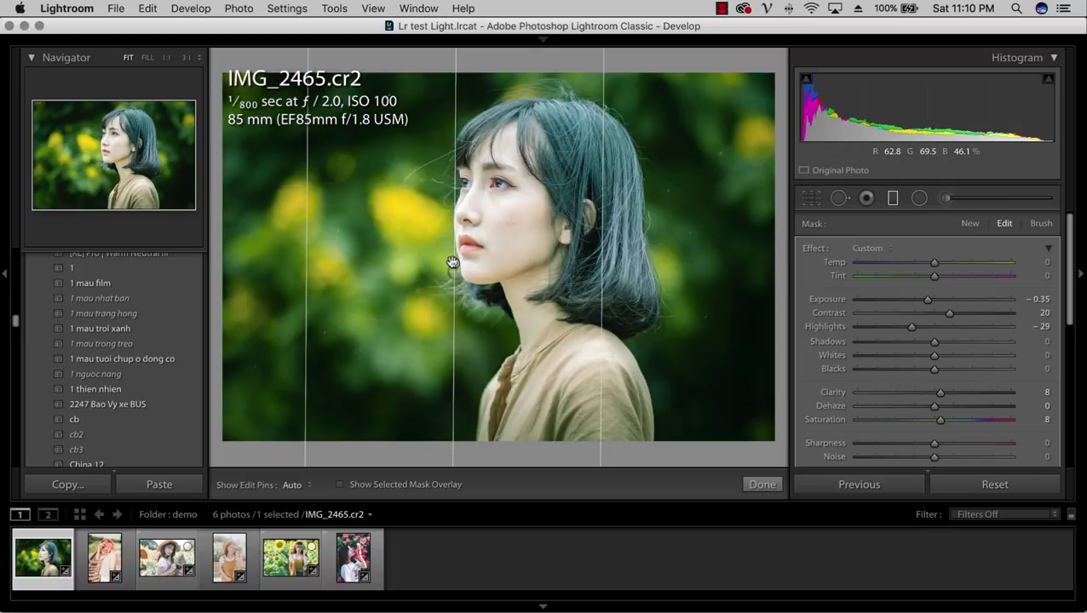
- Commit the graduated filter, step through Radial Filter, Adjustment Brush and Spot Removal, then close Spot Removal
key("Delete")
left_click(919, 200)
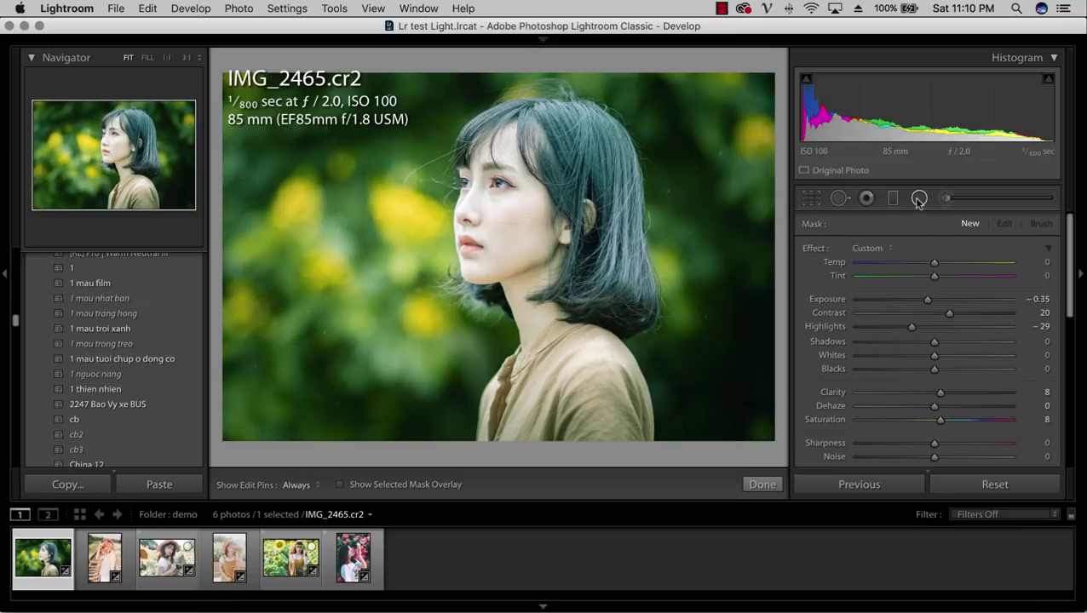
left_click(945, 200)
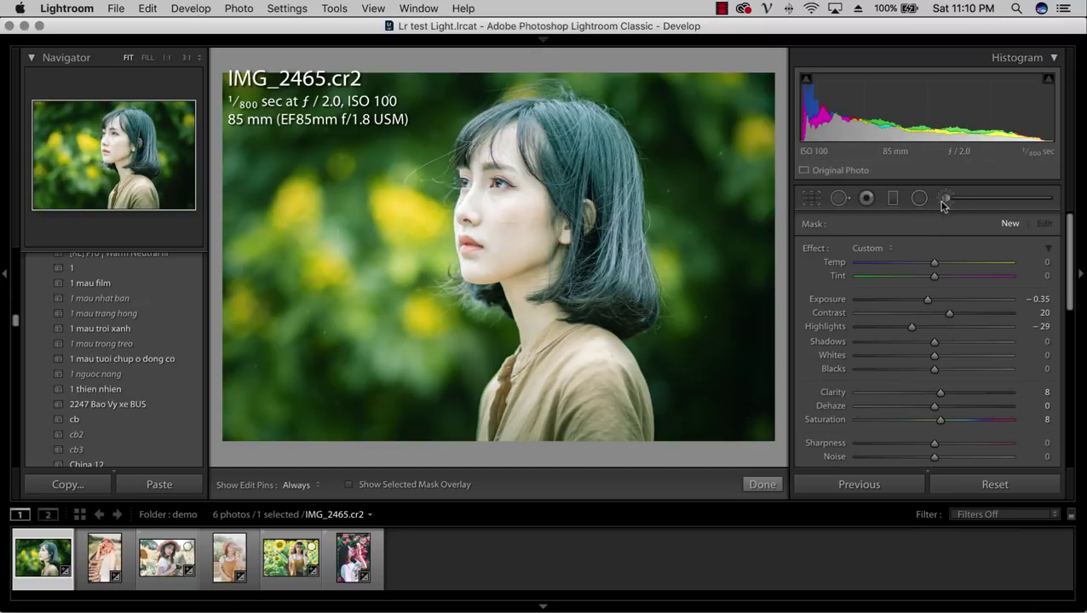
left_click(869, 202)
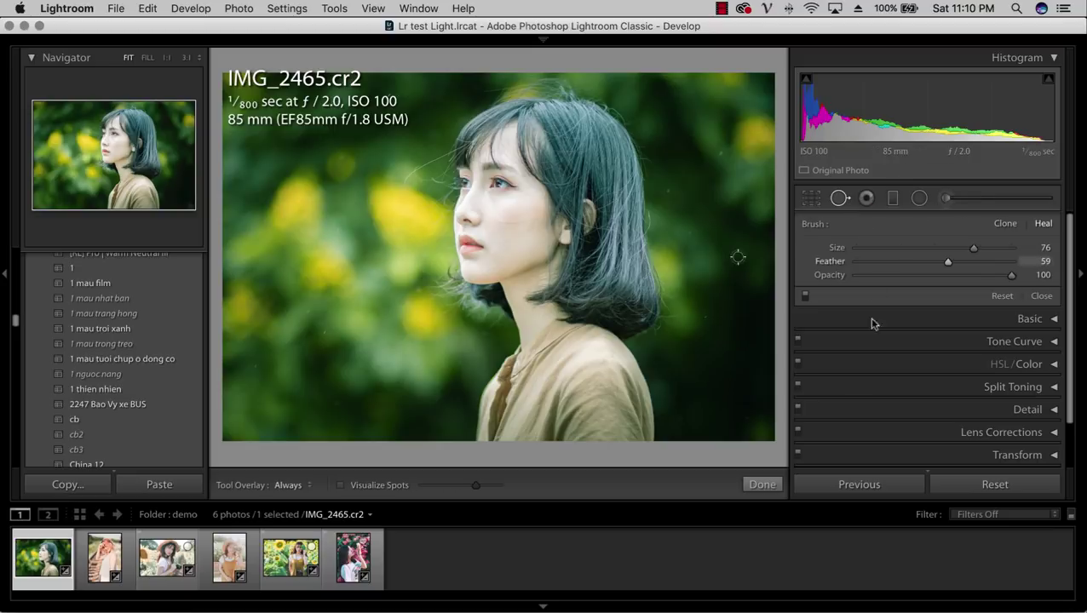
left_click(773, 484)
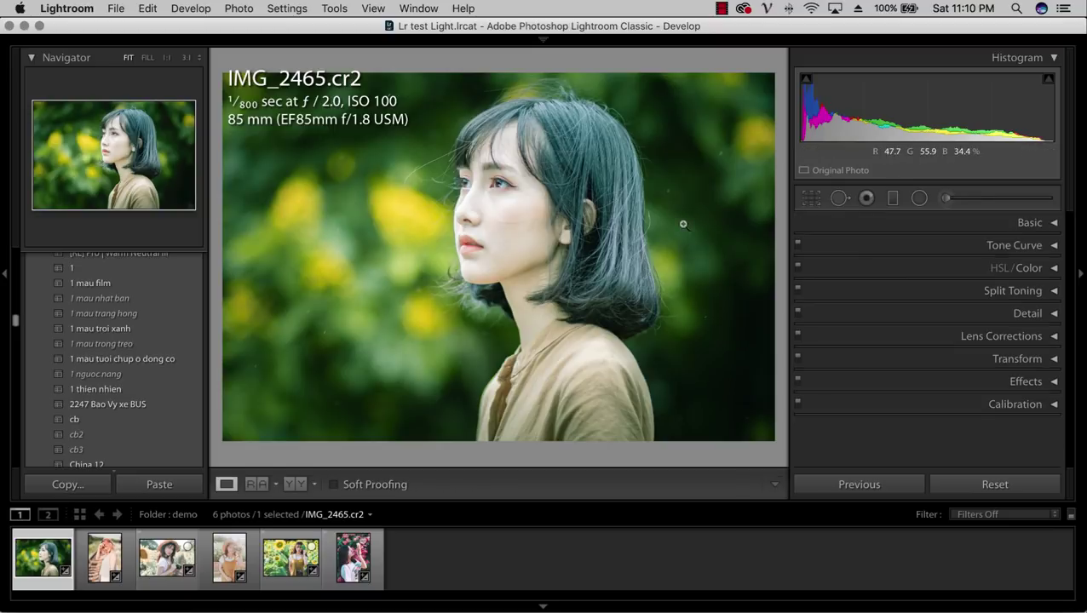